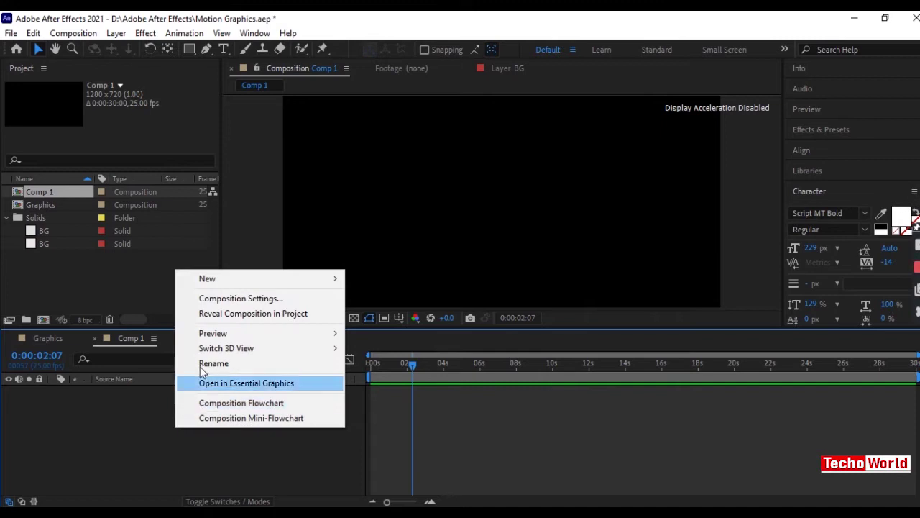
Bring up the new-layer context menu in Comp 1's empty timeline
mouse_move(250, 279)
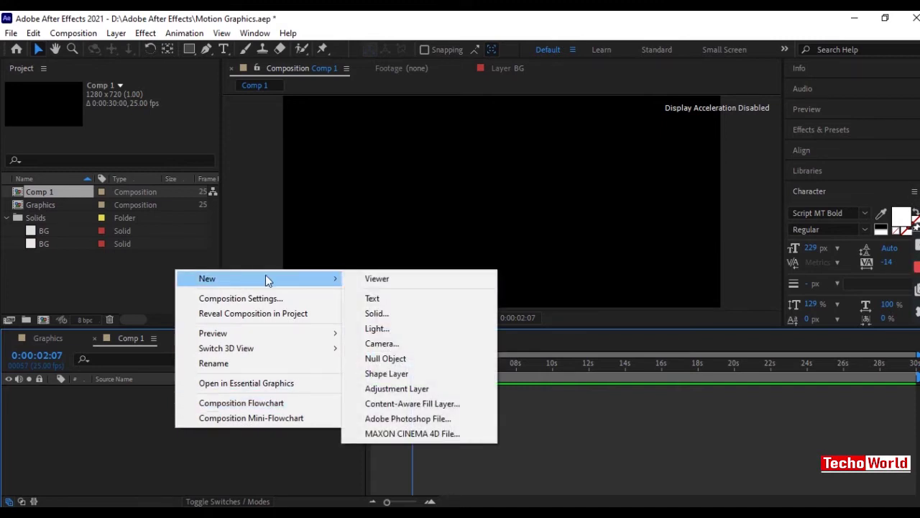
Start a new solid layer and give it a light grey (EAEAEA) colour
left_click(377, 313)
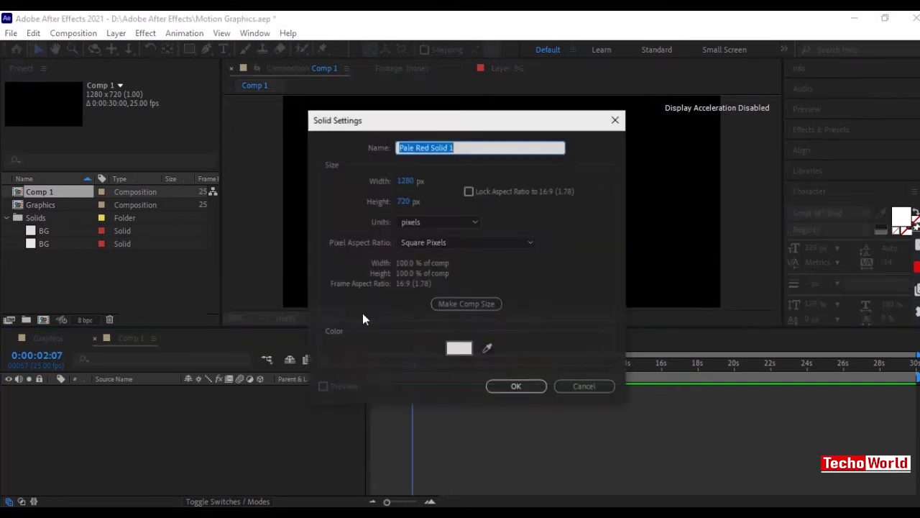
left_click(459, 350)
mouse_move(49, 127)
left_mouse_down()
mouse_move(37, 108)
mouse_move(29, 117)
left_mouse_up()
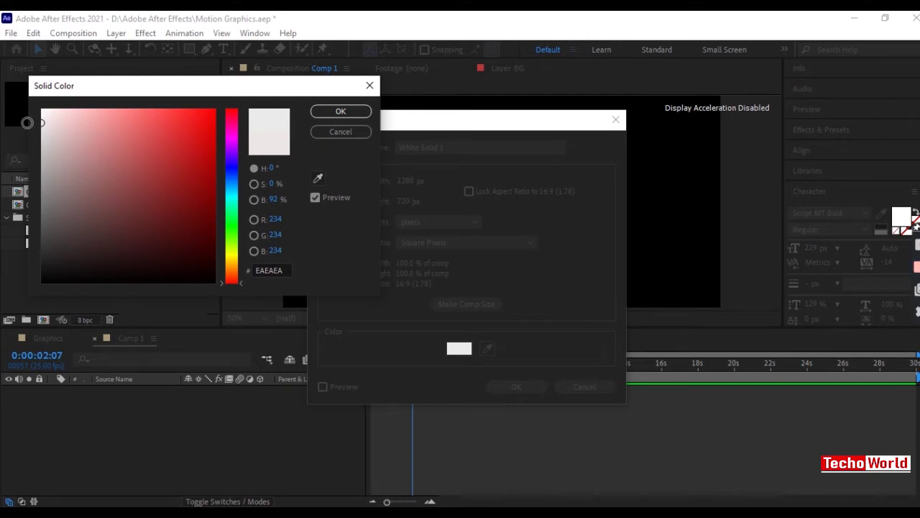
left_click(358, 115)
Rename the solid to BG, confirm the solid settings, and deselect the layer
left_click(456, 147)
key("ctrl+super+o")
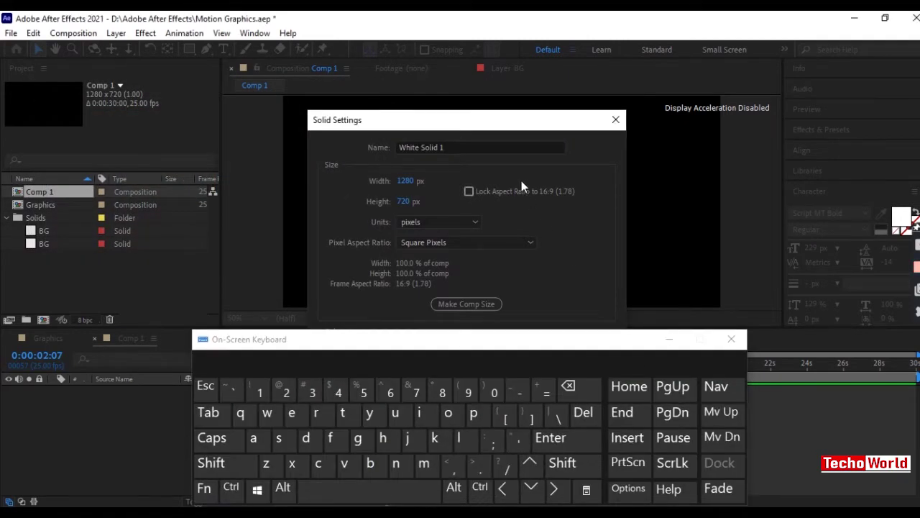
key("ctrl+super+o")
left_click(507, 148)
key("ctrl+super+o")
left_click(585, 397)
left_click(215, 463)
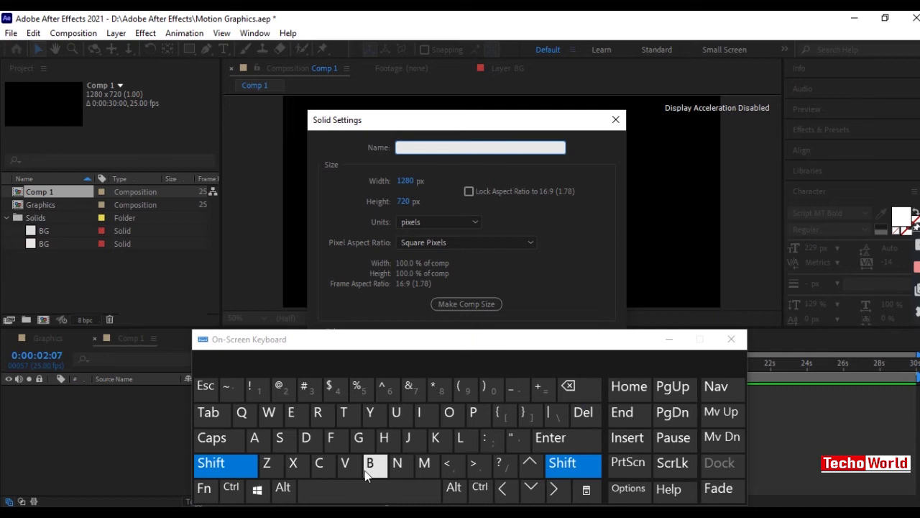
left_click(370, 463)
left_click(231, 463)
left_click(359, 438)
left_click(568, 440)
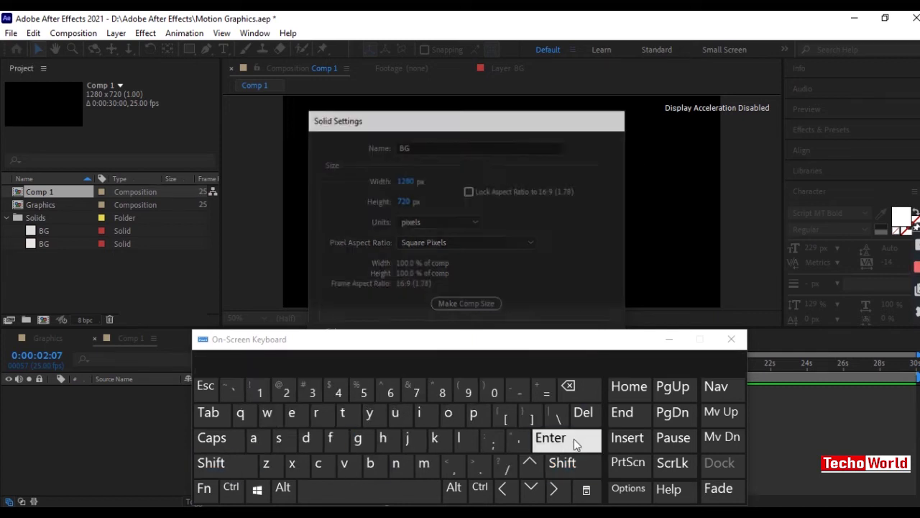
left_click(669, 339)
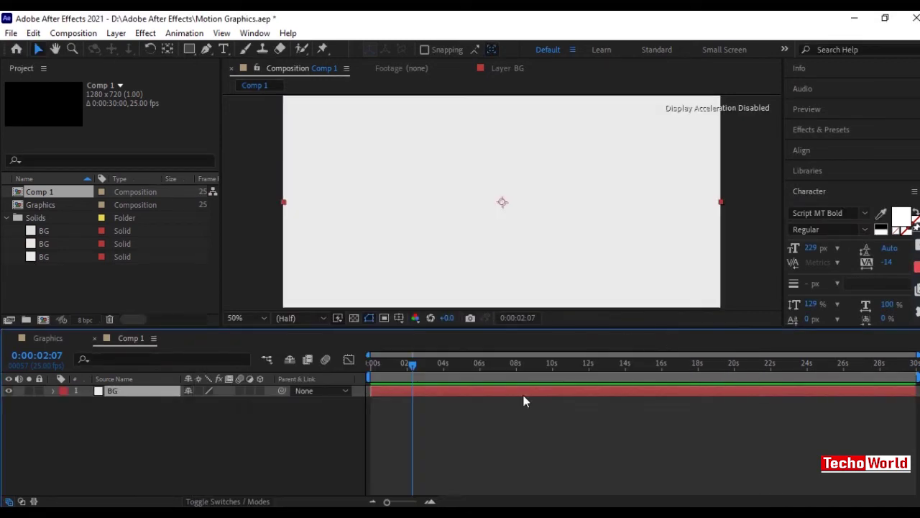
left_click(178, 446)
Add a new text layer to Comp 1 reading 'Creativity' in white script lettering
right_click(34, 437)
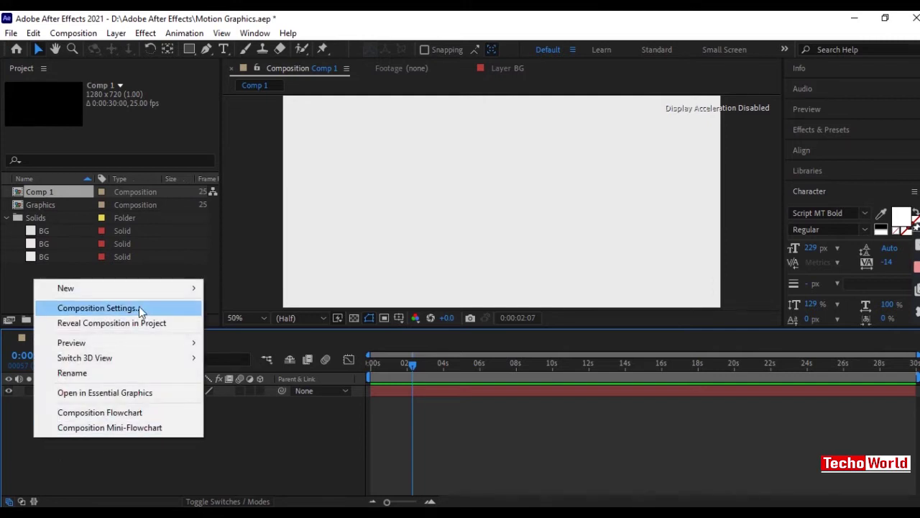
mouse_move(153, 295)
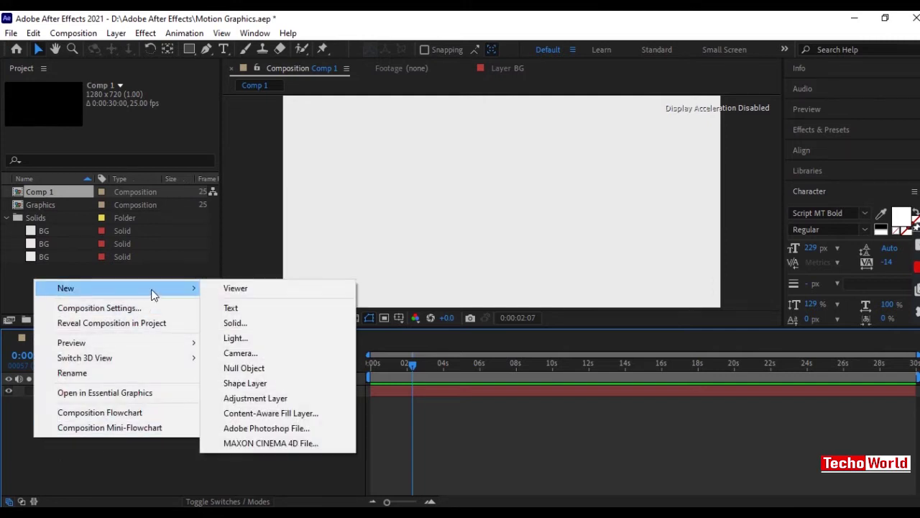
left_click(224, 309)
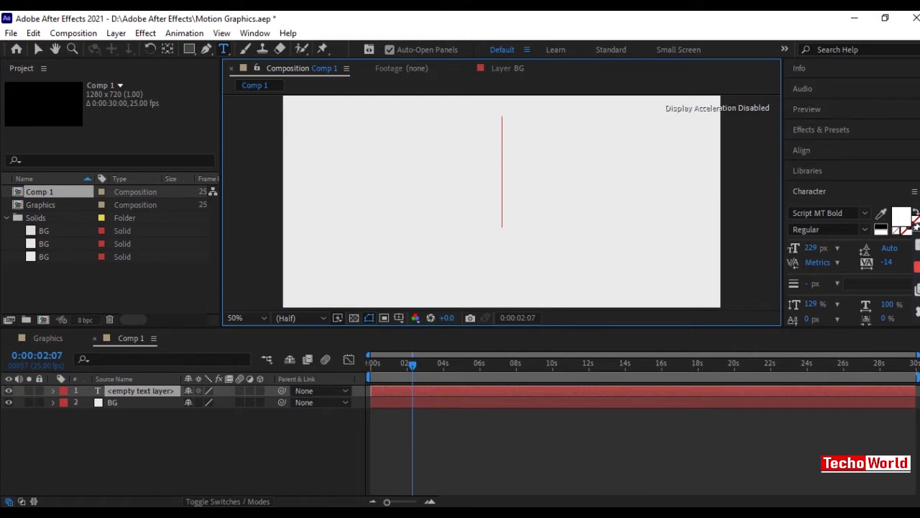
key("ctrl+super+o")
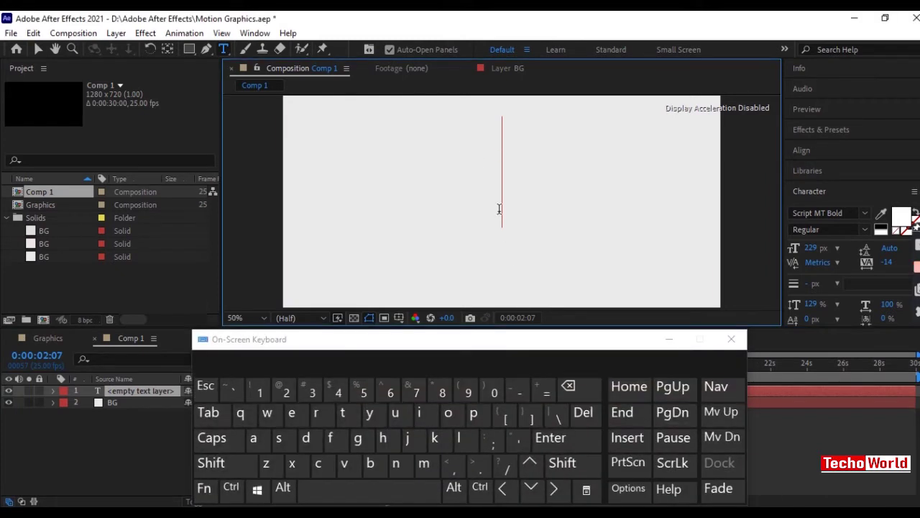
left_click(241, 463)
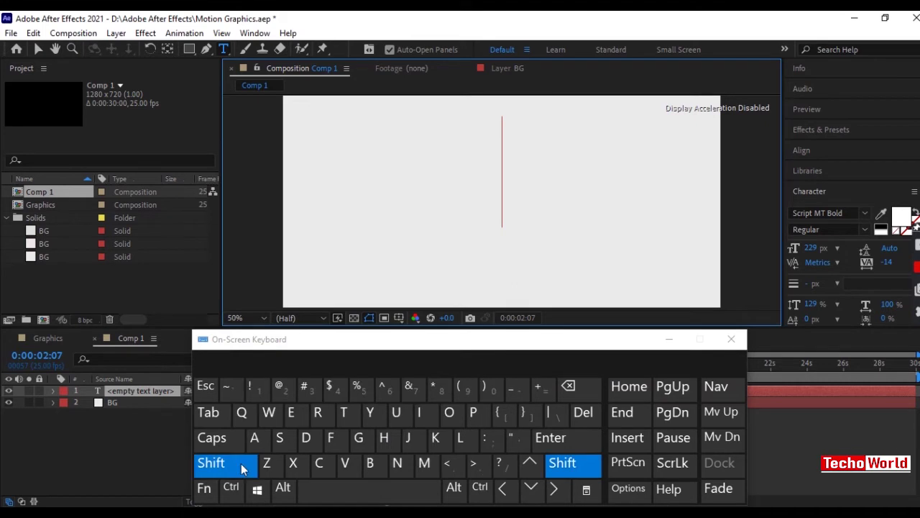
left_click(319, 467)
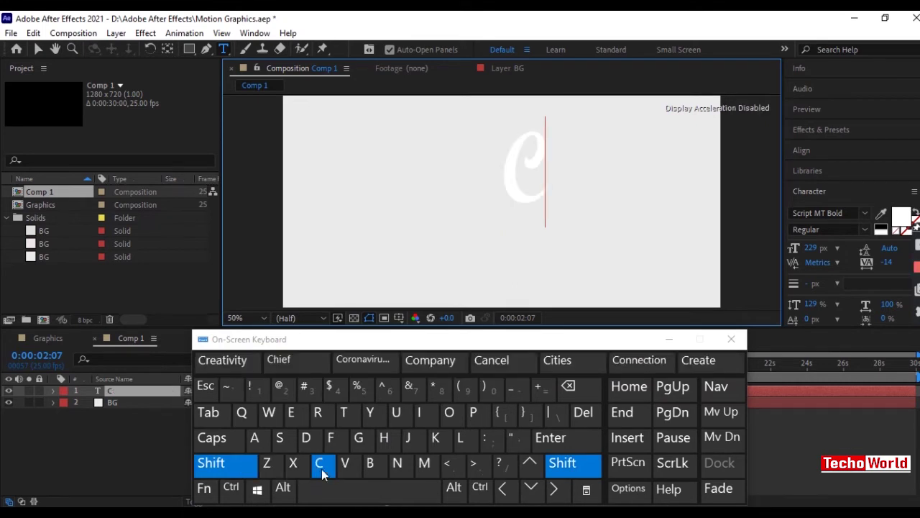
left_click(223, 361)
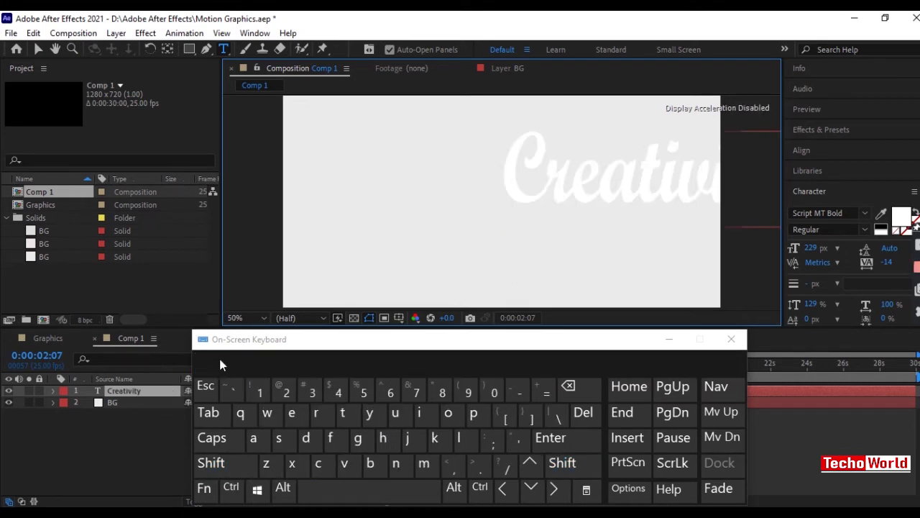
left_click(670, 346)
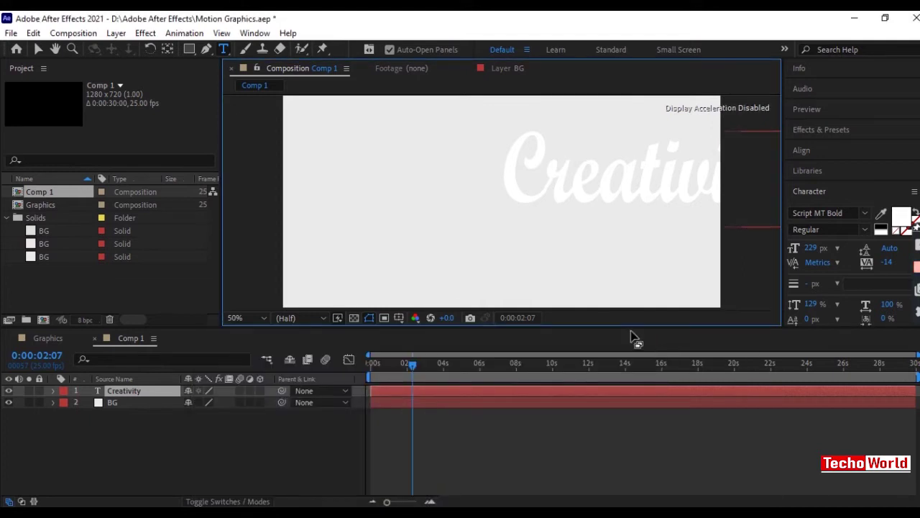
Drag the Creativity title left to the frame centre with the Selection tool
left_click(106, 390)
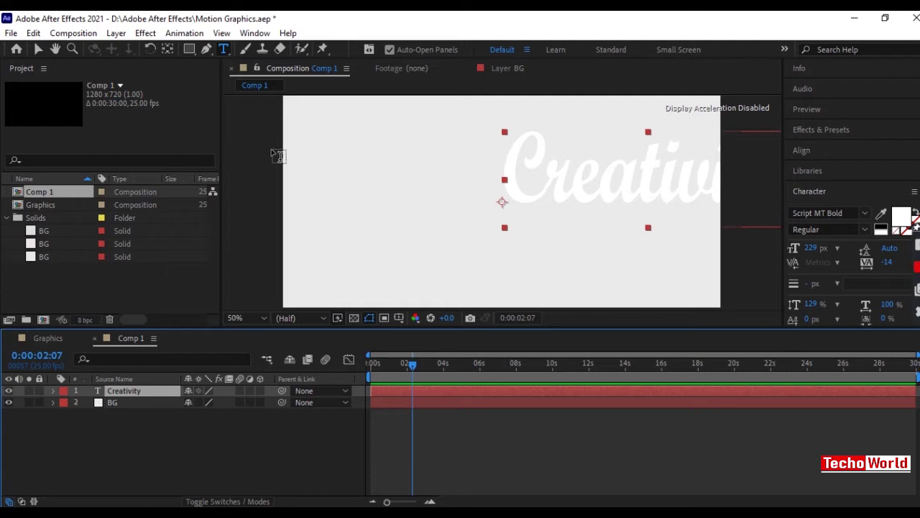
left_click(39, 51)
left_click_drag(648, 191, 501, 187)
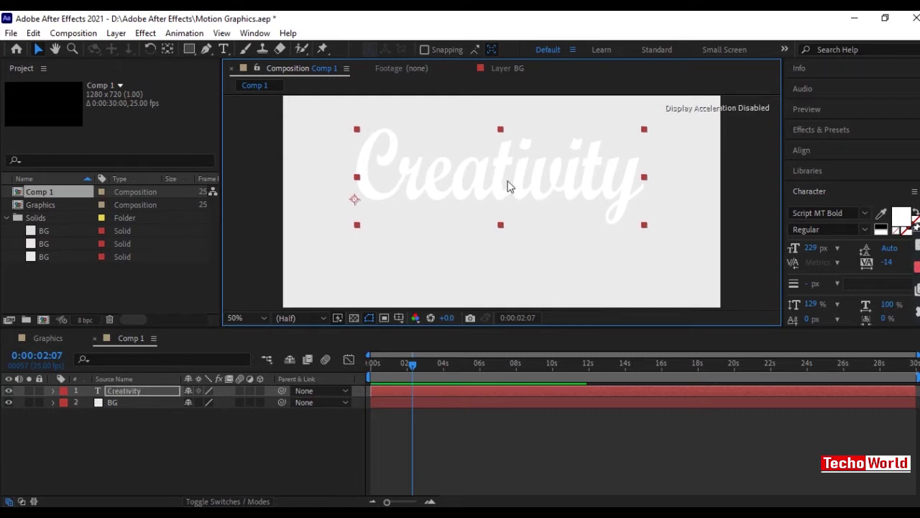
Try a red text colour on Creativity, then cancel to keep it white
left_click(810, 192)
left_click(814, 197)
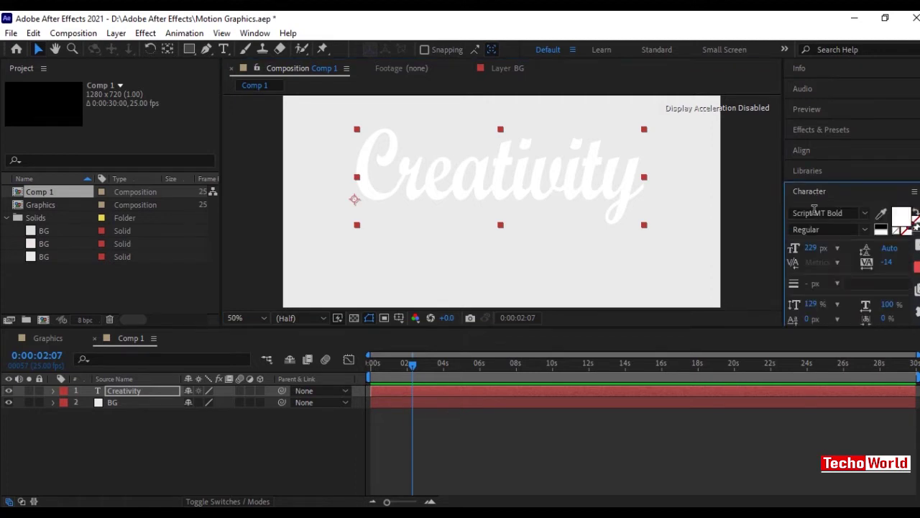
left_click(901, 217)
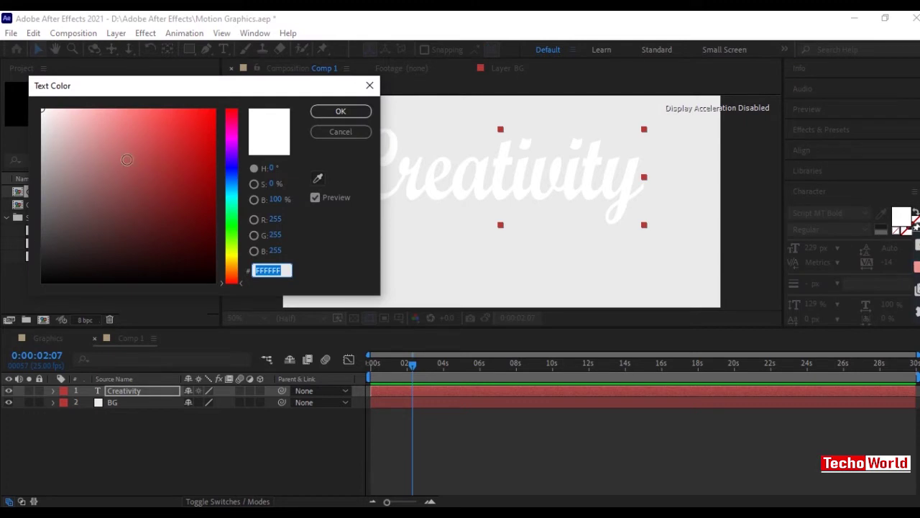
mouse_move(151, 199)
left_mouse_down()
mouse_move(202, 134)
mouse_move(185, 204)
mouse_move(86, 256)
mouse_move(154, 212)
mouse_move(186, 132)
mouse_move(66, 136)
mouse_move(39, 107)
left_mouse_up()
left_click(340, 132)
left_click(833, 408)
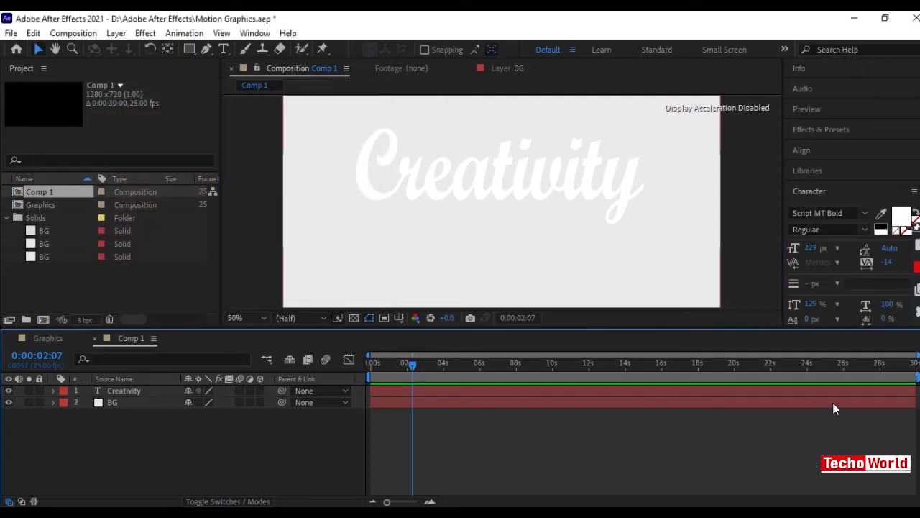
left_click(866, 212)
Try Tw Cen MT Condensed Extra Bold and Impact, then set Creativity to Harlow Solid Italic
left_click(490, 452)
left_click(115, 390)
left_click(865, 213)
scroll(868, 387, "down", 5)
scroll(868, 387, "down", 1)
scroll(863, 345, "up", 4)
left_click(856, 311)
scroll(856, 307, "up", 4)
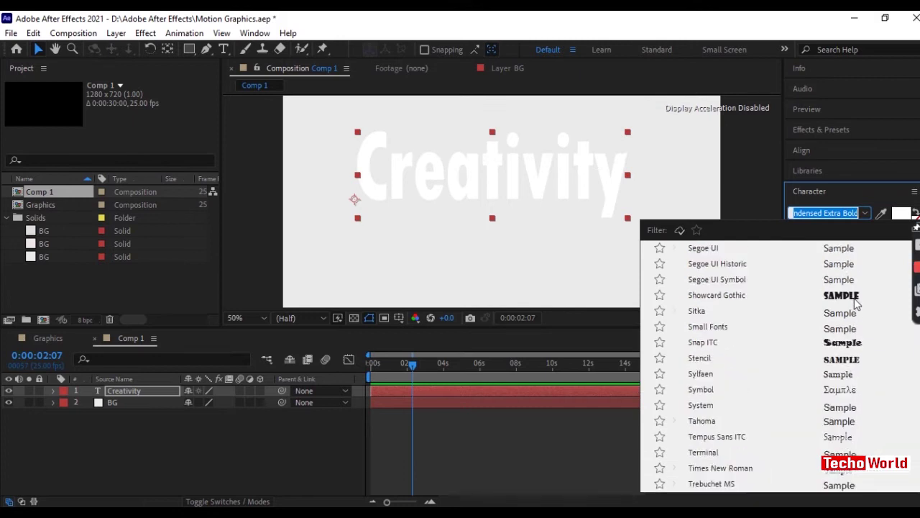
left_click(844, 264)
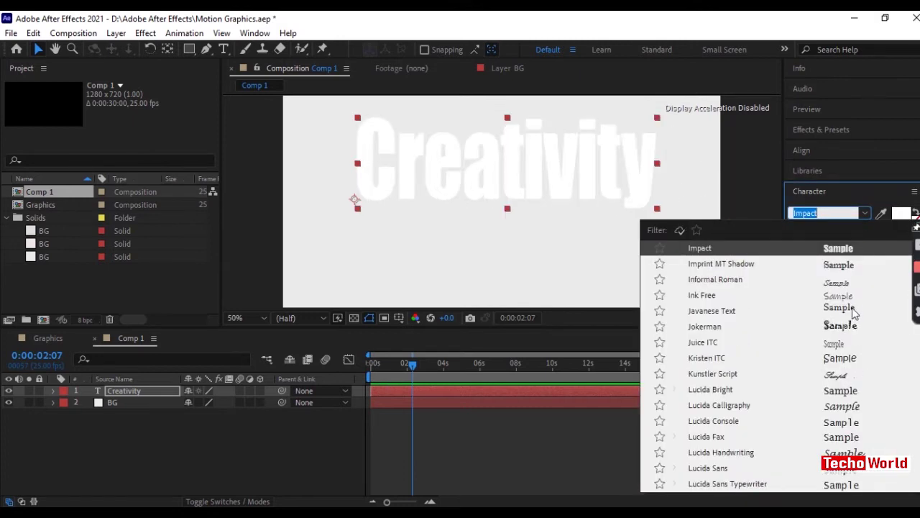
scroll(854, 309, "up", 1)
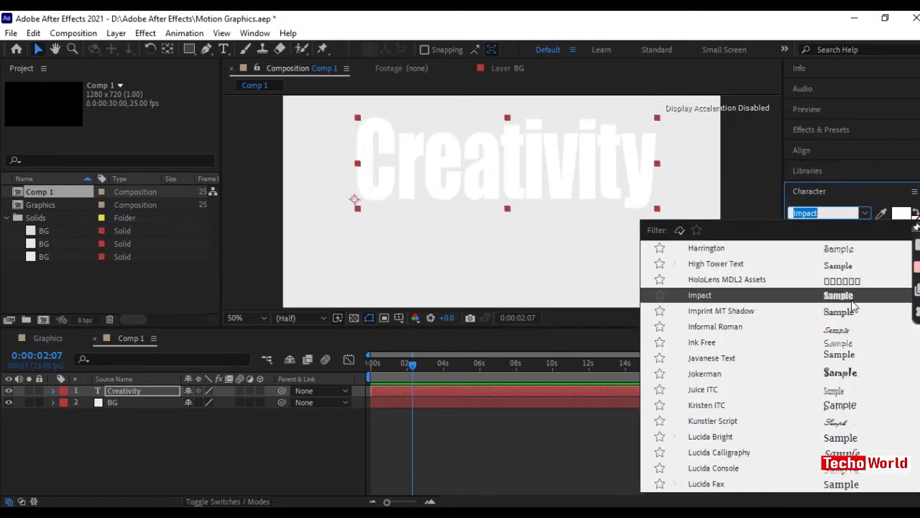
scroll(853, 303, "up", 1)
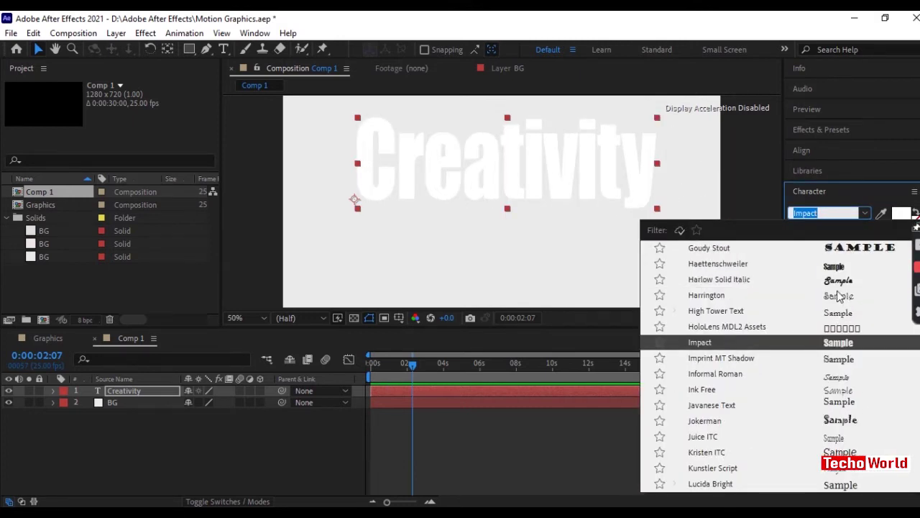
left_click(837, 280)
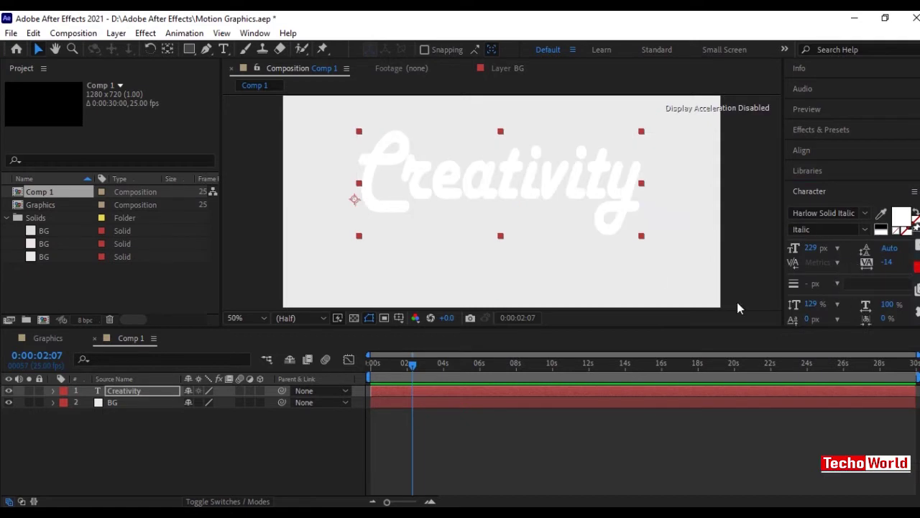
left_click(584, 190)
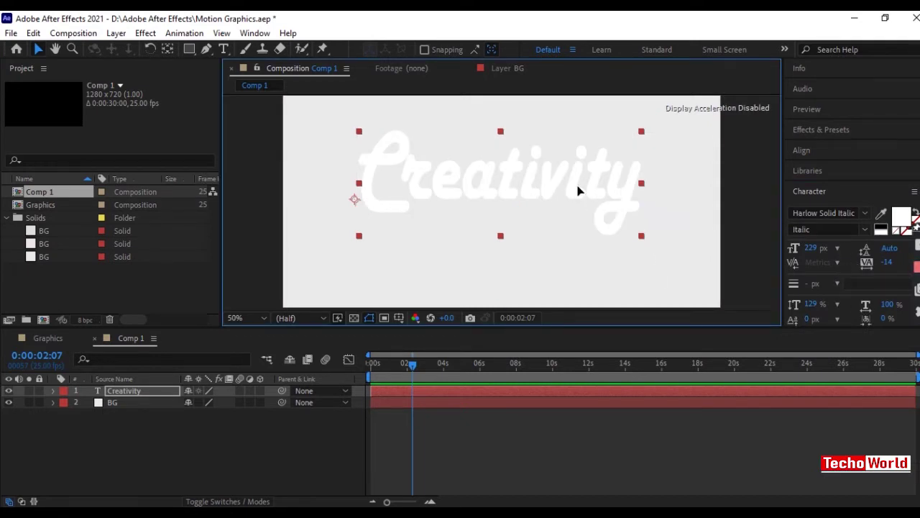
Nudge the Creativity title up-left and tweak its font size, line spacing and height
left_click_drag(575, 194, 572, 184)
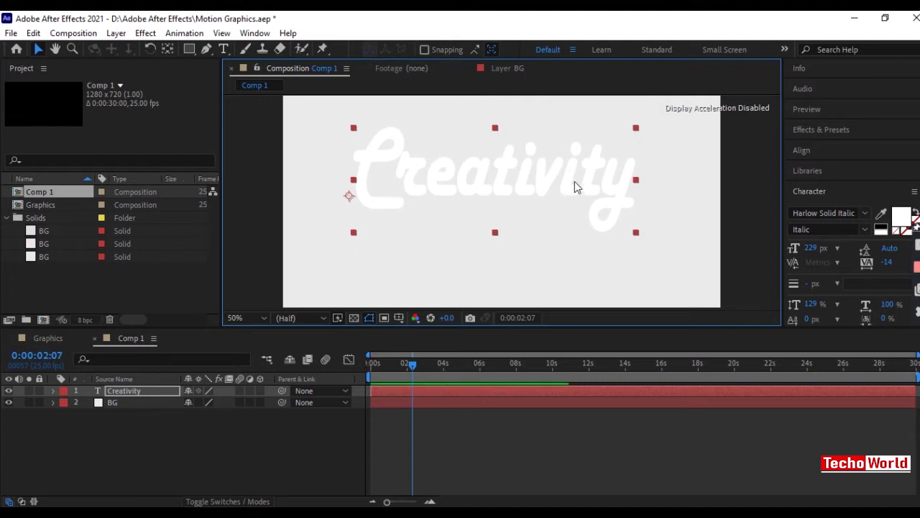
mouse_move(817, 256)
left_mouse_down()
mouse_move(807, 257)
mouse_move(833, 261)
mouse_move(803, 261)
mouse_move(828, 262)
mouse_move(814, 262)
left_mouse_up()
left_click_drag(811, 304, 834, 312)
left_click(626, 210)
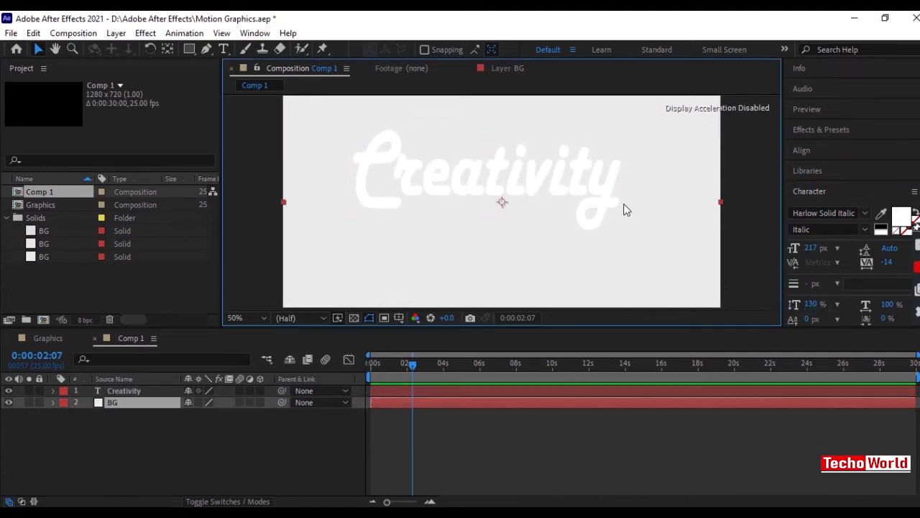
Stretch the Creativity title wider and taller, shifting it slightly left
left_click(150, 403)
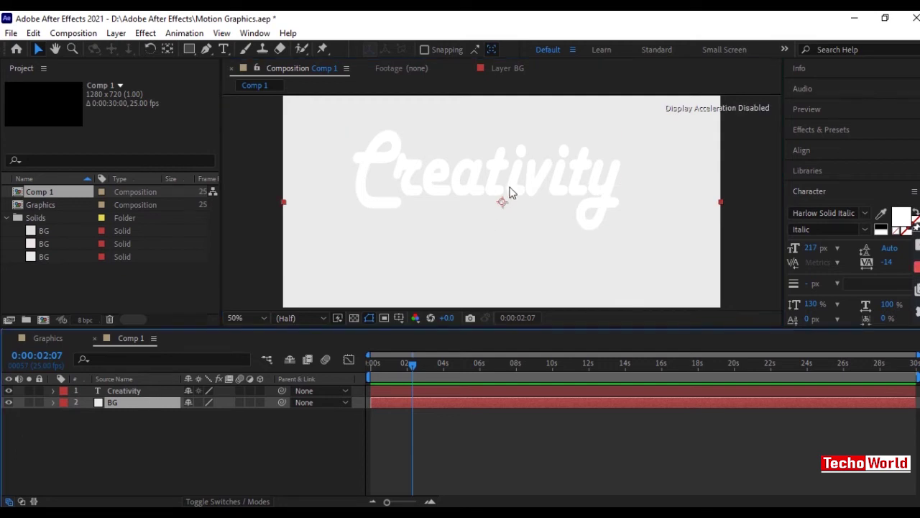
left_click(164, 392)
left_click(536, 196)
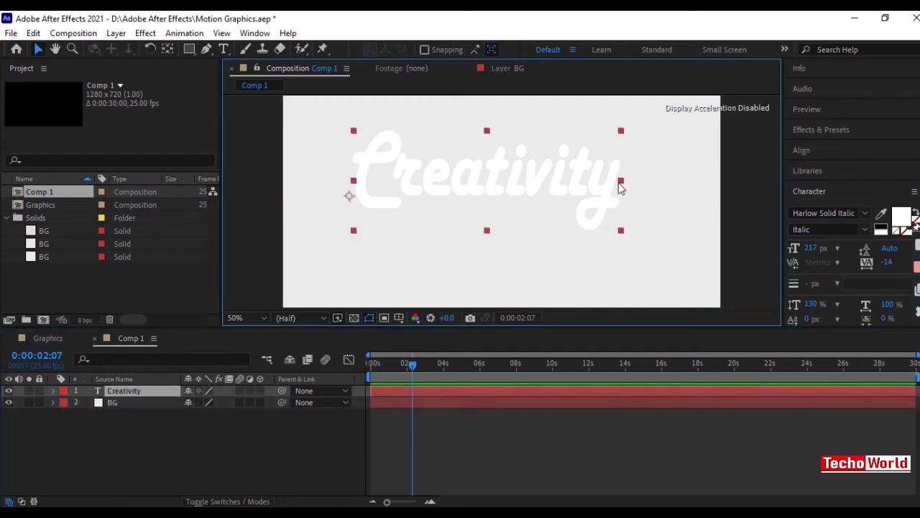
left_click_drag(621, 181, 687, 212)
mouse_move(521, 231)
left_mouse_down()
mouse_move(524, 267)
mouse_move(540, 143)
mouse_move(516, 249)
left_mouse_up()
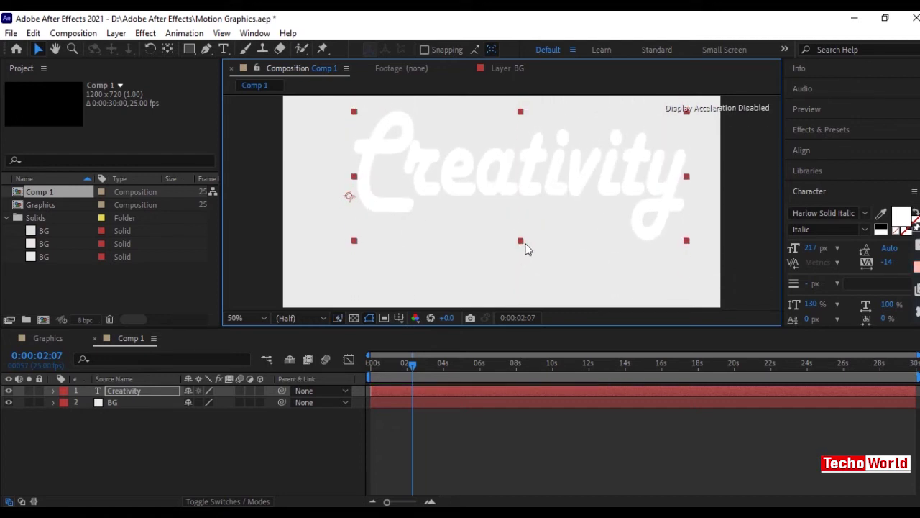
left_click_drag(525, 193, 504, 197)
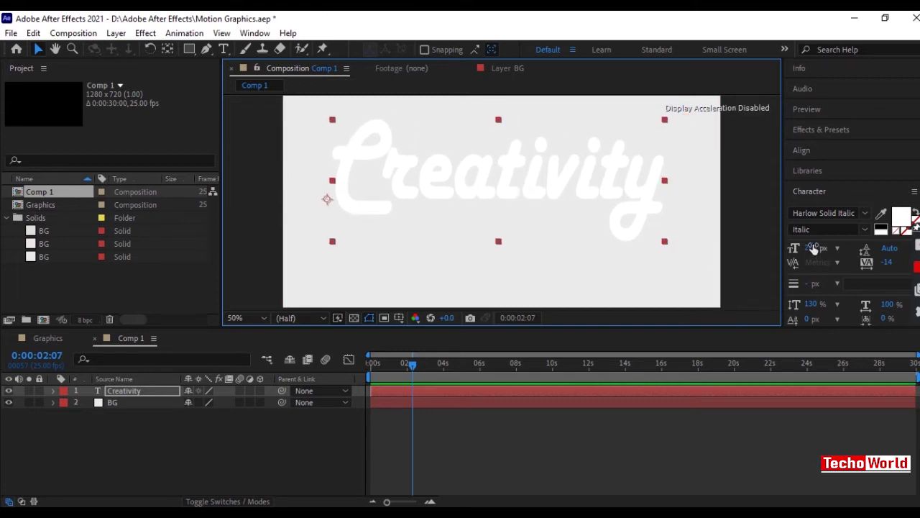
left_click_drag(666, 181, 630, 189)
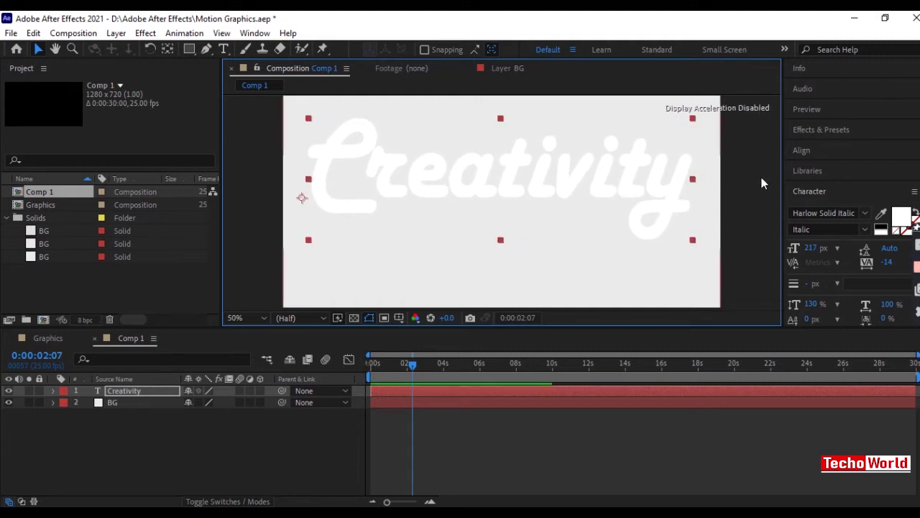
left_click(797, 171)
Centre Creativity horizontally and vertically in the composition using the Align panel
left_click(802, 151)
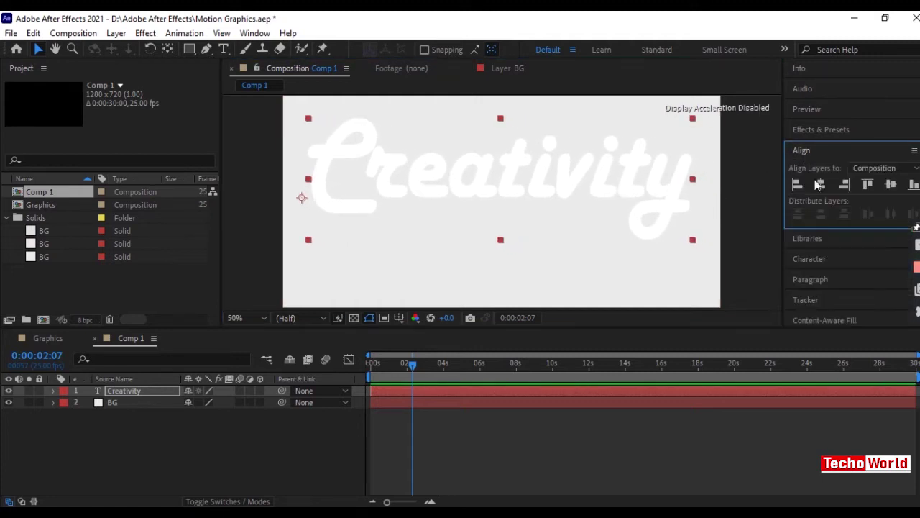
left_click(798, 184)
left_click(822, 186)
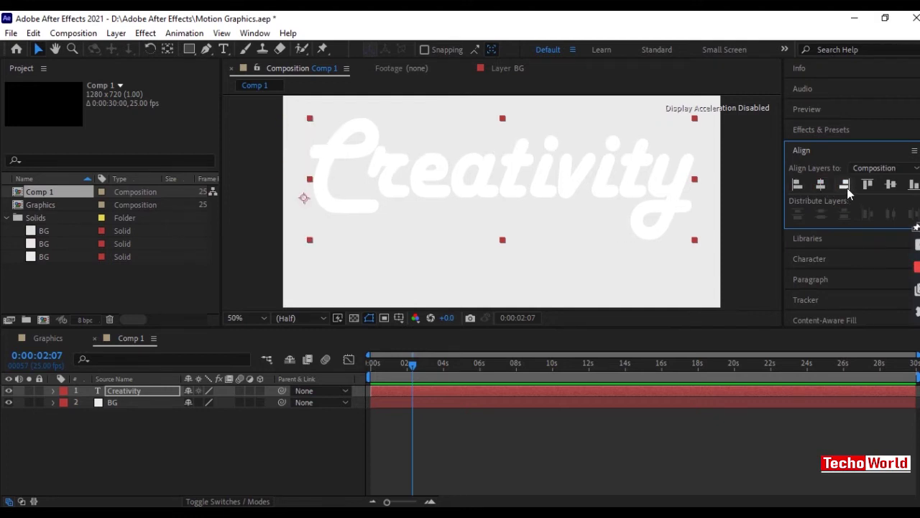
left_click(845, 185)
left_click(867, 186)
left_click(892, 185)
left_click(915, 185)
left_click(892, 186)
left_click(868, 185)
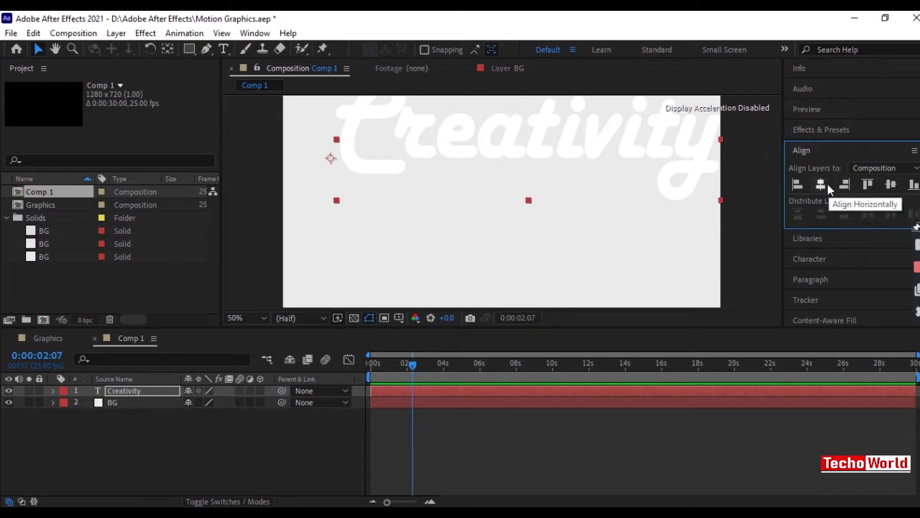
left_click(822, 184)
left_click(891, 184)
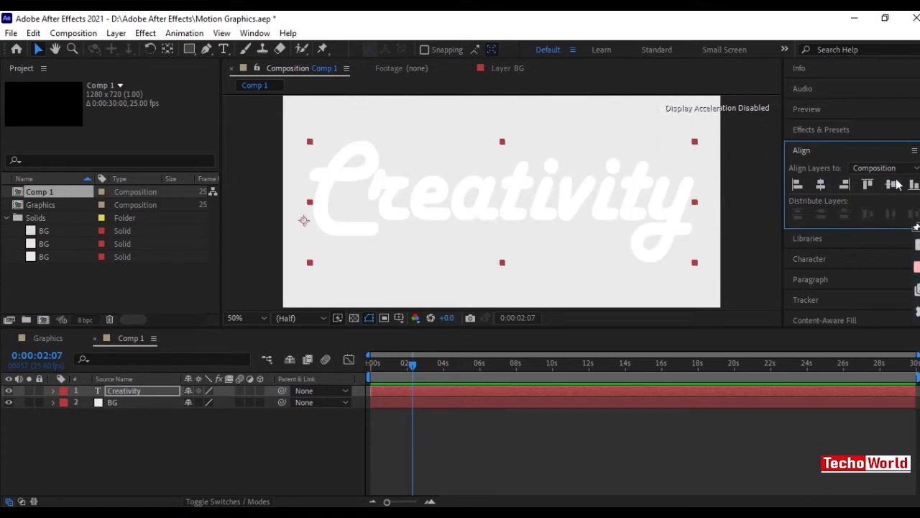
Re-apply the horizontal centring, restore the Character settings, and deselect the Creativity layer
left_click(525, 190)
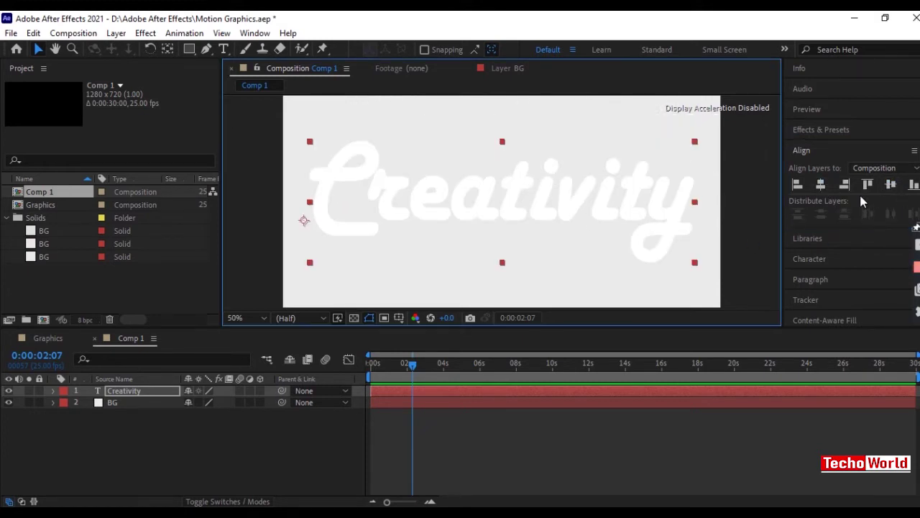
left_click(890, 185)
left_click(820, 186)
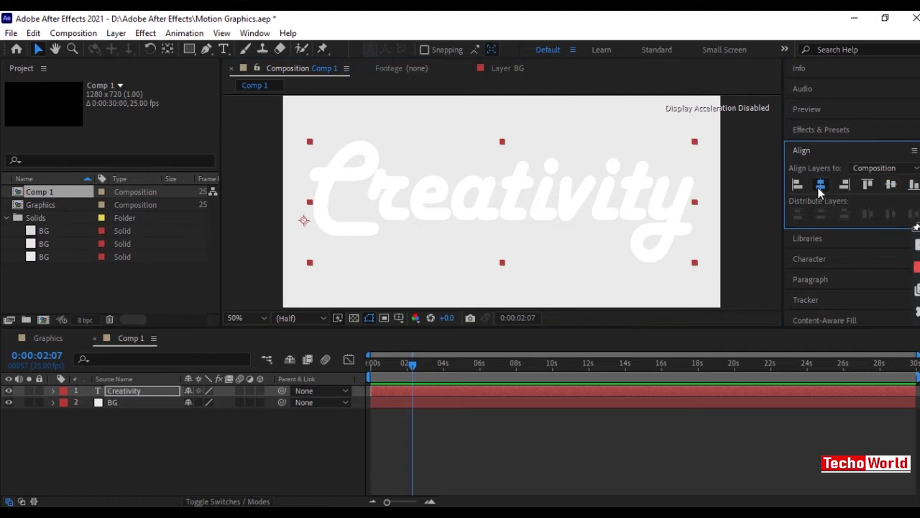
left_click(457, 242)
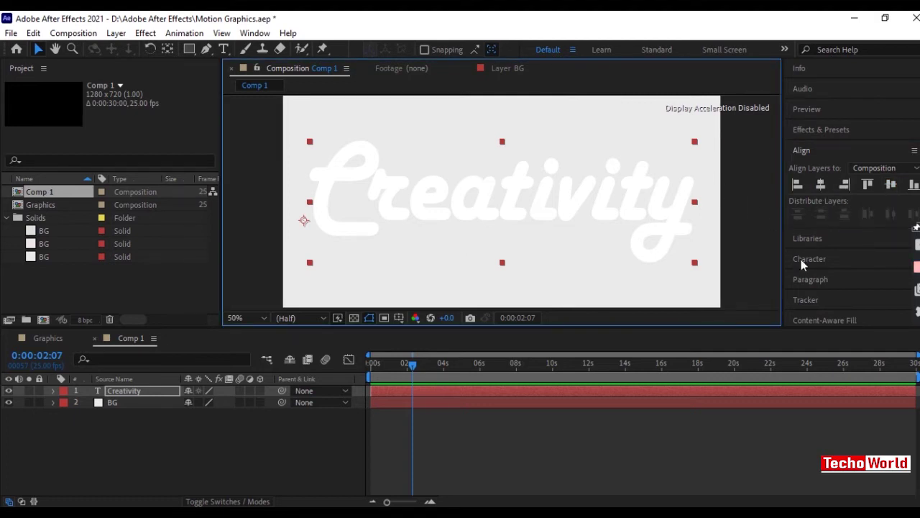
left_click(809, 258)
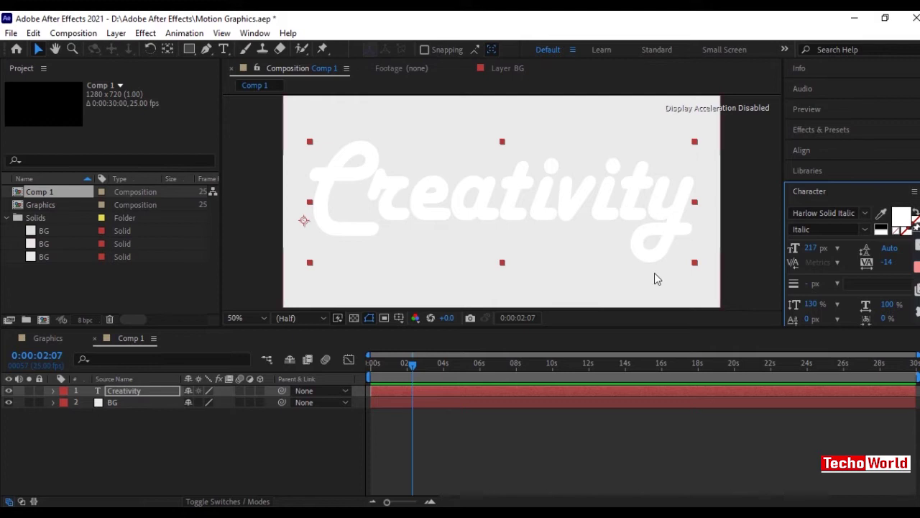
left_click(568, 208)
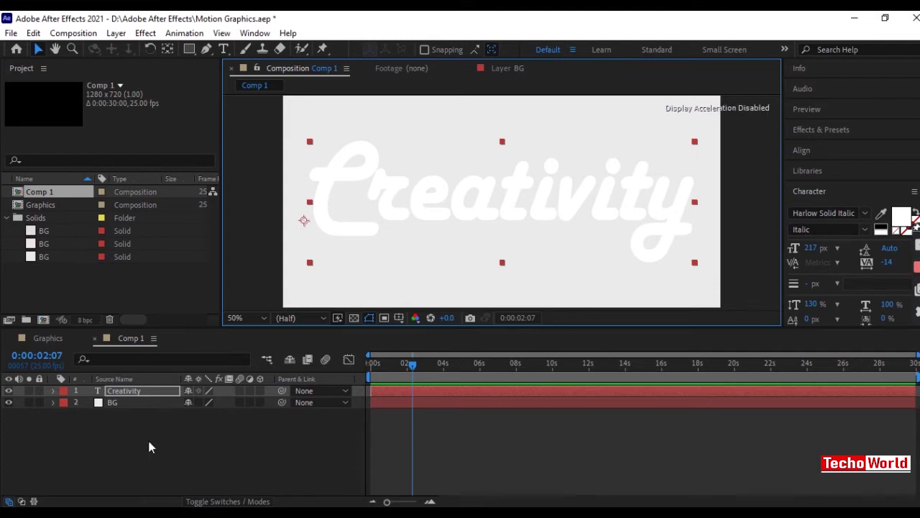
left_click(118, 448)
right_click(118, 449)
Add a new text layer reading 'Motion graphics' and drag it below the Creativity title
mouse_move(283, 305)
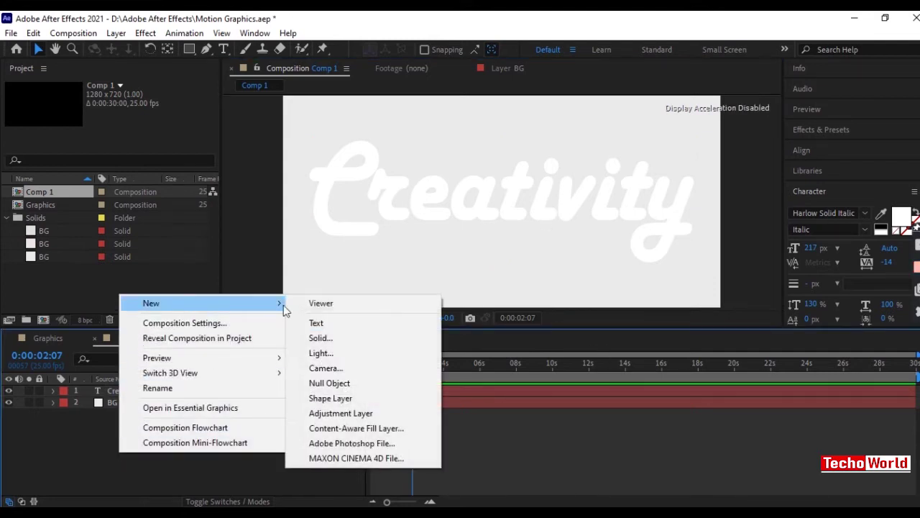
left_click(351, 323)
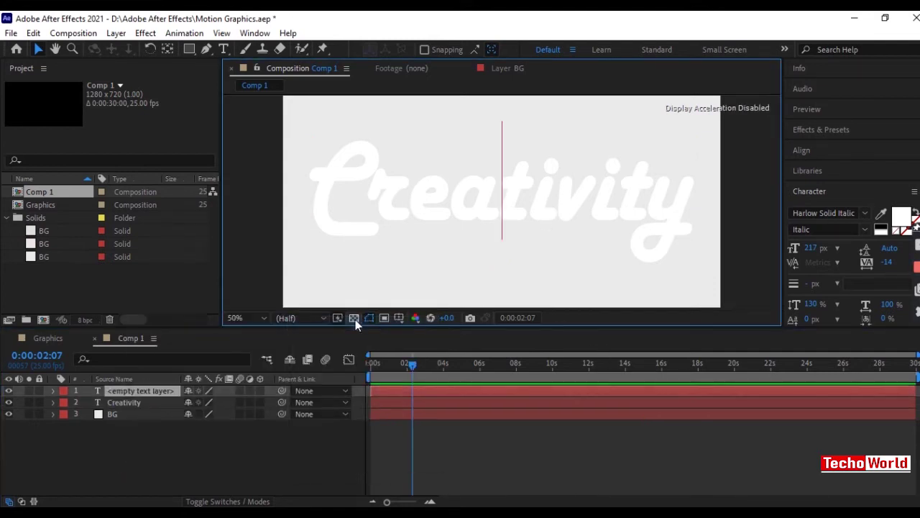
key("ctrl+super+o")
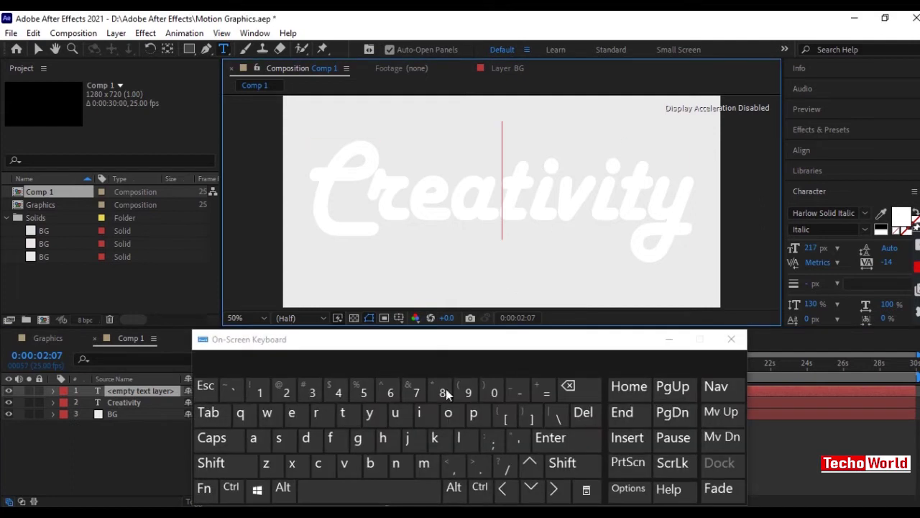
left_click(210, 462)
left_click(424, 463)
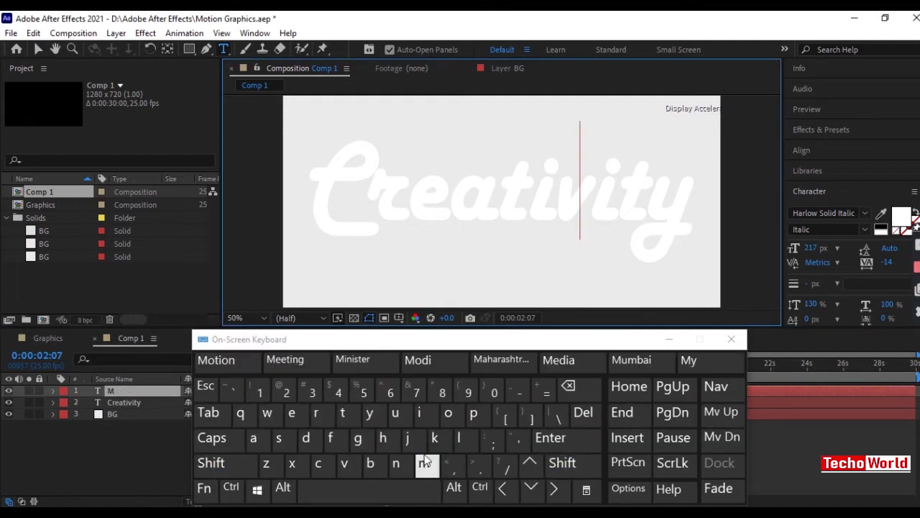
left_click(215, 359)
left_click(357, 438)
left_click(220, 359)
key("ctrl+super+o")
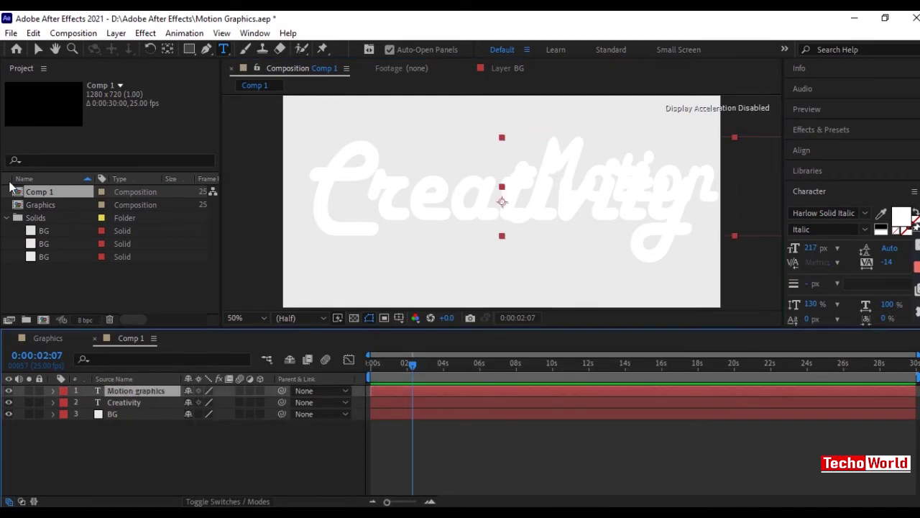
key("v")
left_click_drag(535, 237, 408, 266)
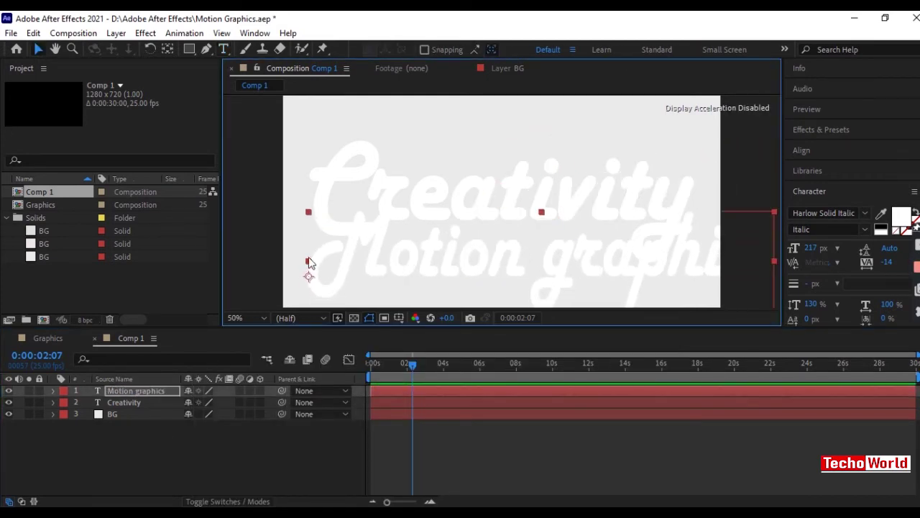
Set Motion graphics to 73 px font size with -19 tracking
left_click_drag(311, 214, 307, 220)
left_click_drag(810, 248, 703, 276)
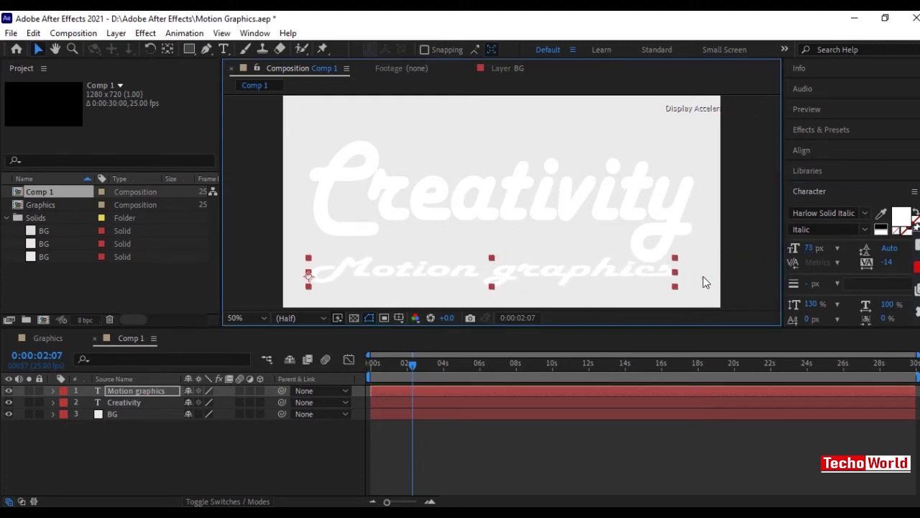
left_click_drag(891, 265, 845, 270)
mouse_move(466, 286)
left_mouse_down()
mouse_move(466, 295)
mouse_move(478, 279)
mouse_move(479, 287)
left_mouse_up()
left_click_drag(633, 252, 575, 262)
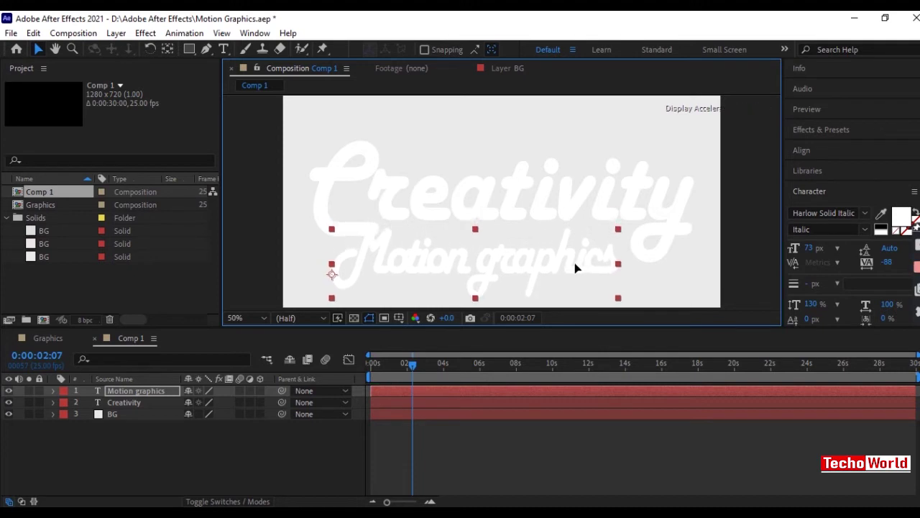
left_click_drag(887, 262, 919, 264)
left_click(555, 282)
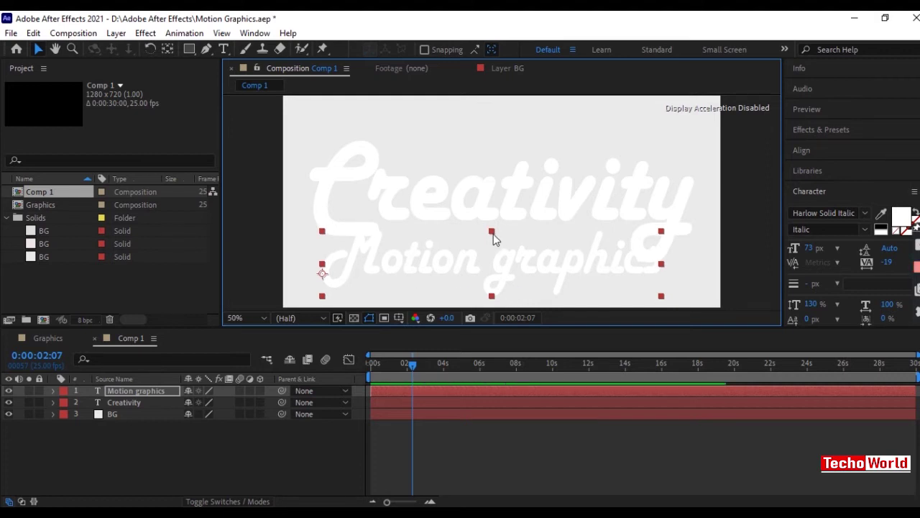
Narrow the Motion graphics text box and position it just beneath Creativity
left_click_drag(662, 293, 597, 294)
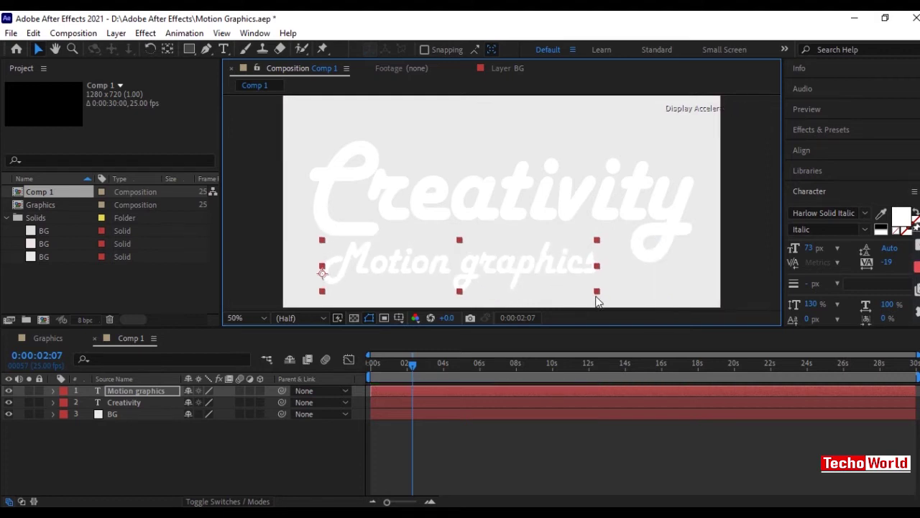
left_click_drag(588, 294, 580, 293)
left_click_drag(525, 284, 569, 261)
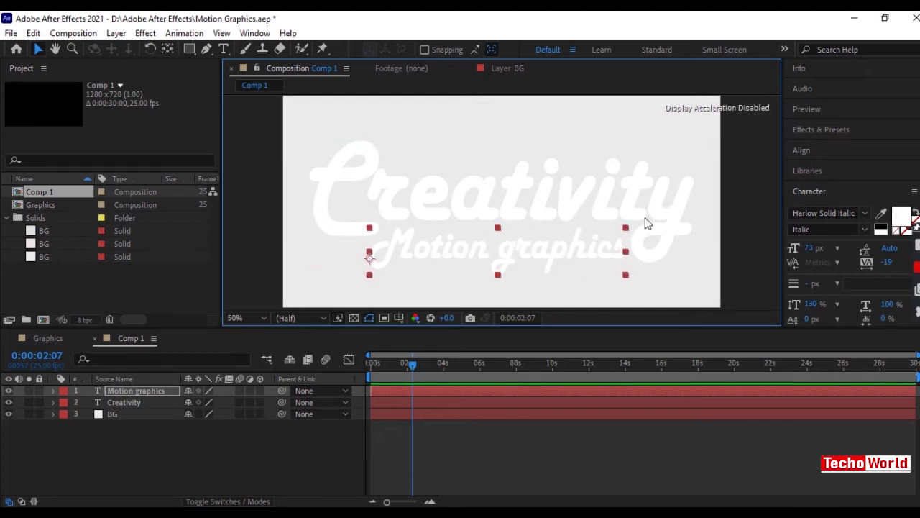
left_click(837, 190)
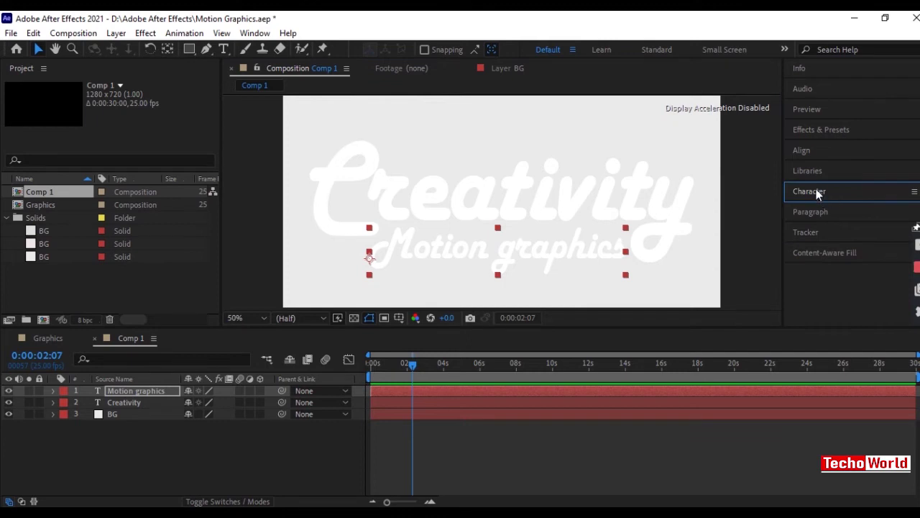
Centre the Motion graphics layer horizontally with the Align panel's Align Horizontally button
left_click(809, 150)
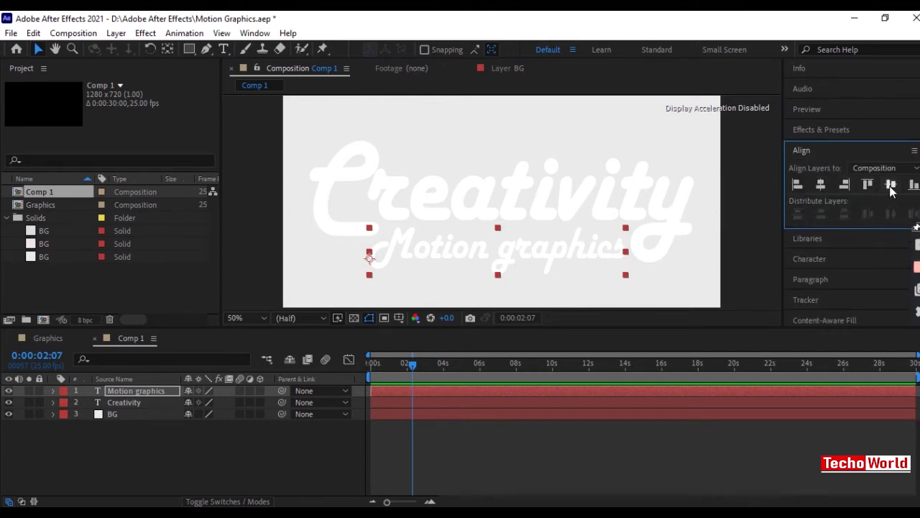
left_click(822, 184)
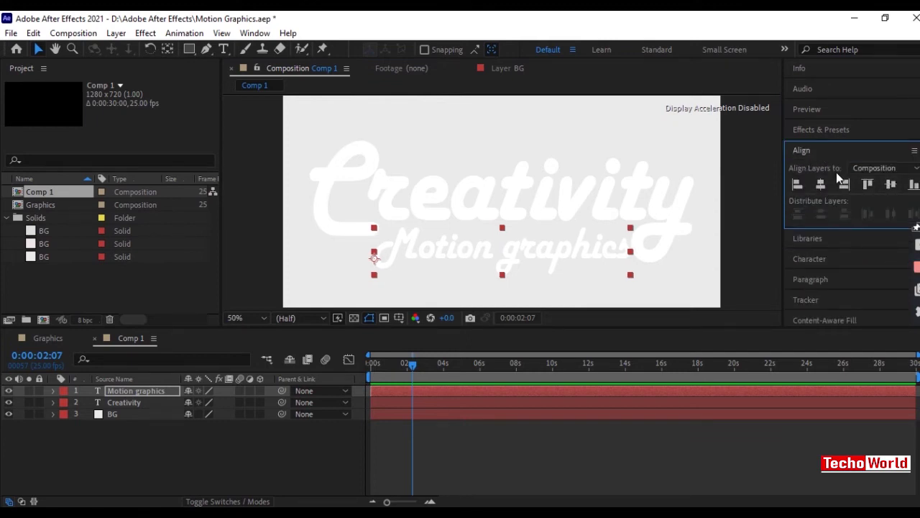
left_click(566, 260)
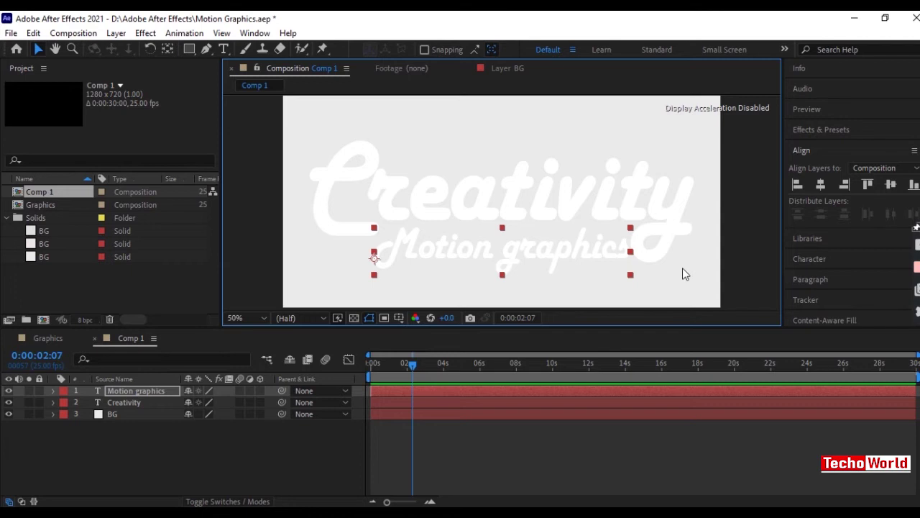
Set the Motion graphics text fill colour to red (FF2626) in the Character panel
left_click(811, 258)
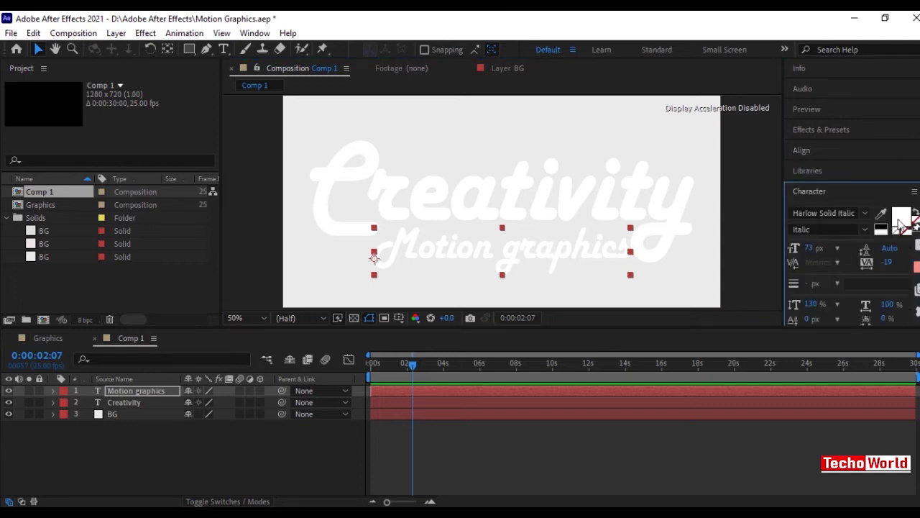
left_click(902, 217)
left_click_drag(175, 182, 189, 109)
left_click(338, 111)
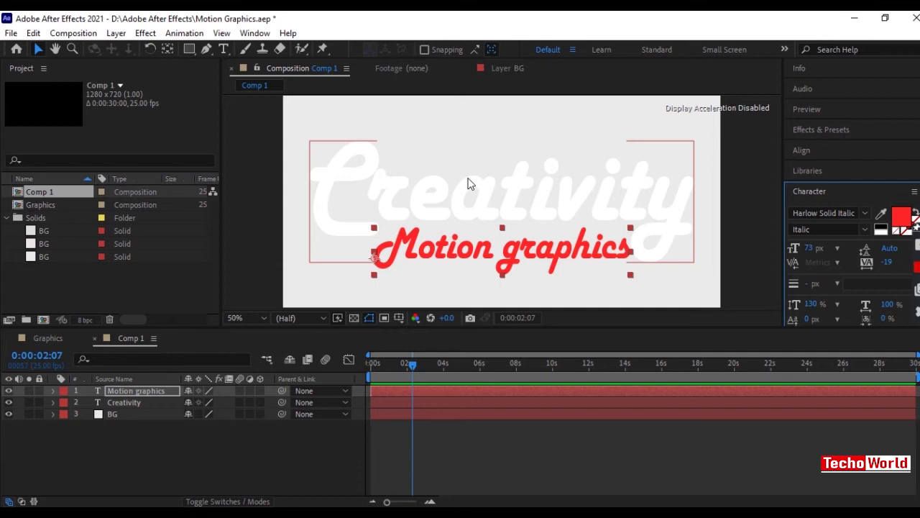
Reselect layers in the timeline, ending with the Creativity title layer selected
left_click(469, 183)
left_click(523, 435)
left_click(141, 392)
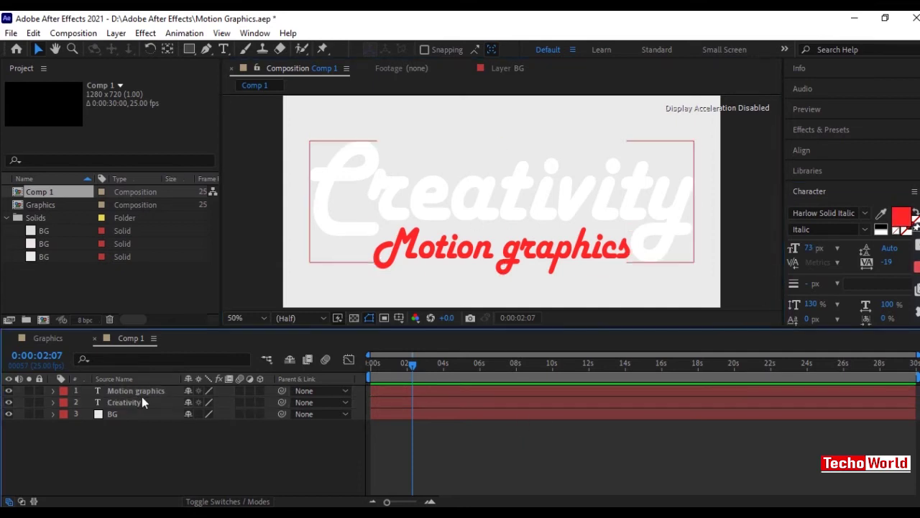
left_click(136, 402)
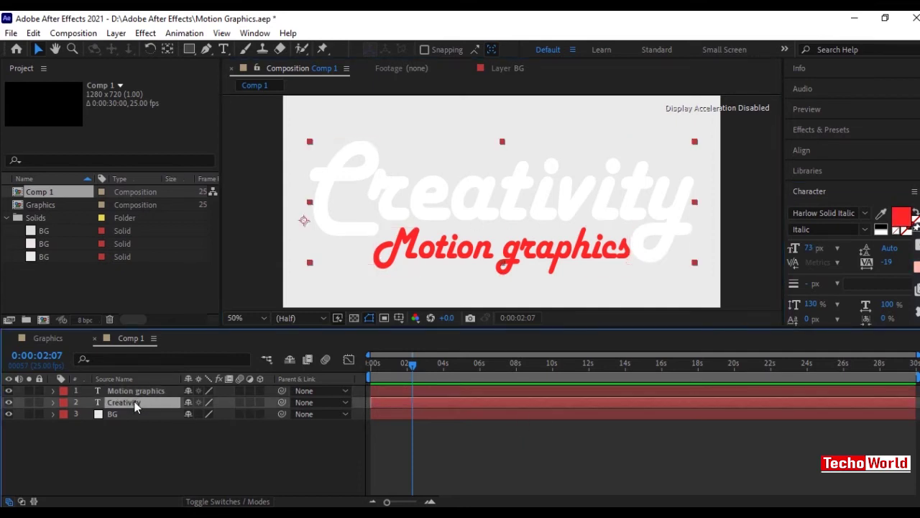
Add a Drop Shadow layer style to Creativity, with white sampled as its colour at 100% opacity
right_click(136, 403)
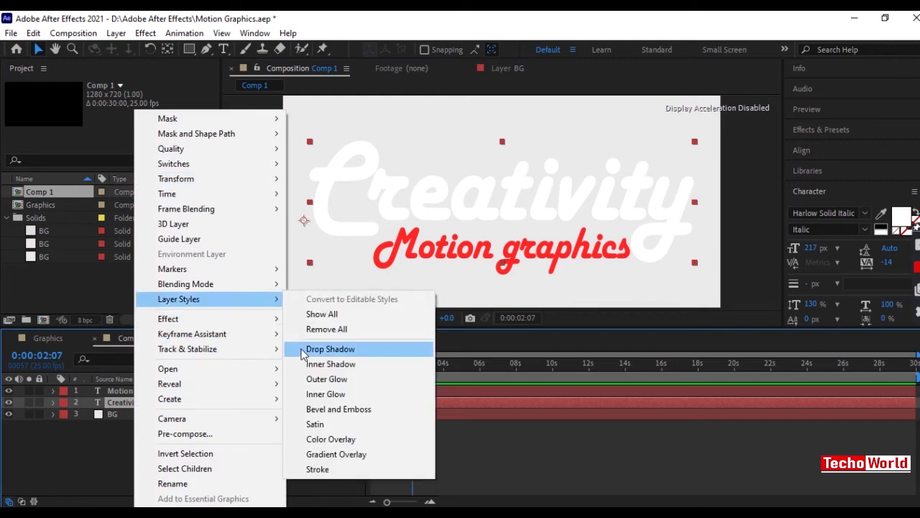
left_click(303, 352)
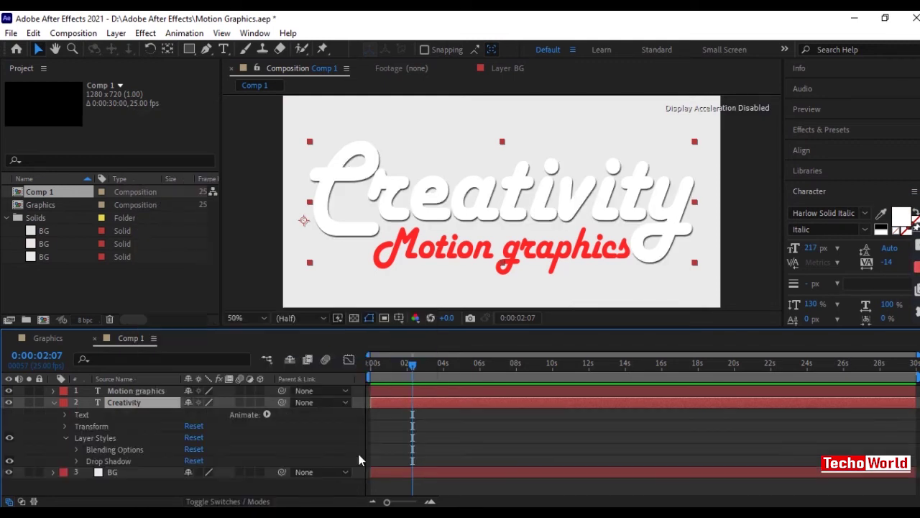
left_click(334, 427)
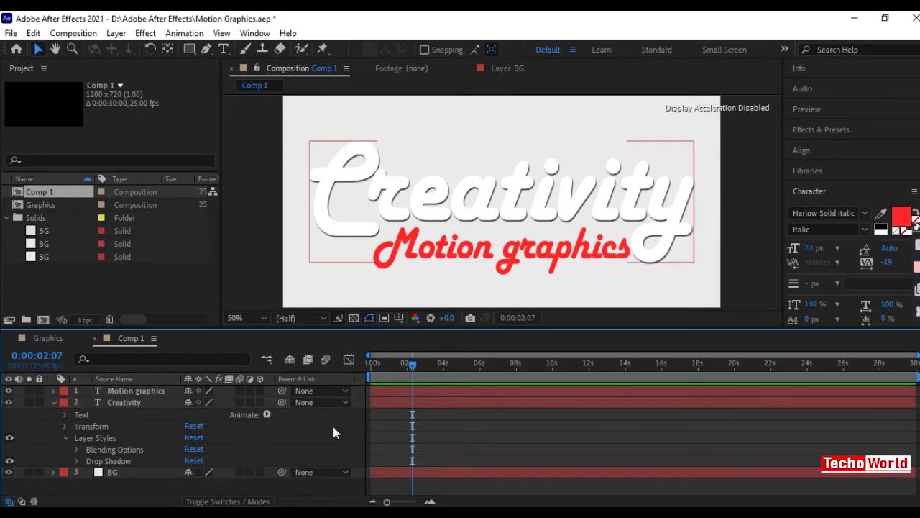
left_click(76, 461)
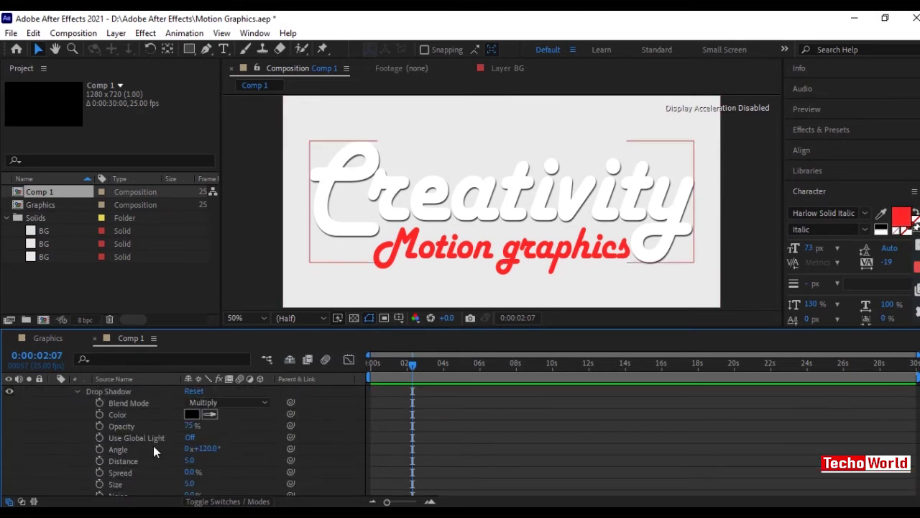
left_click(210, 415)
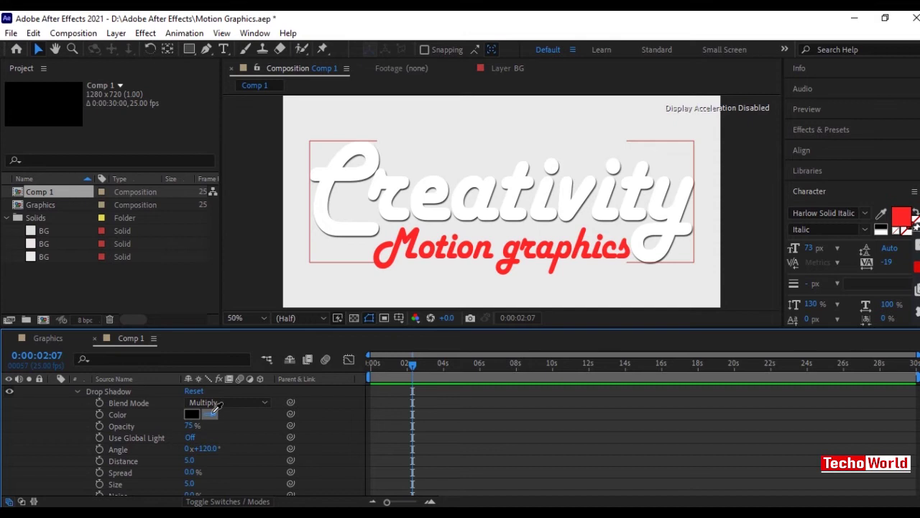
left_click(335, 284)
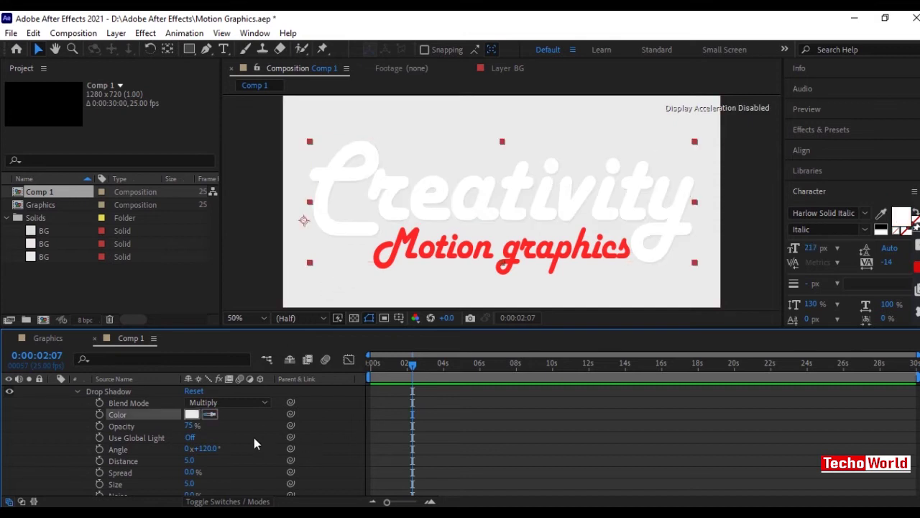
left_click_drag(190, 426, 231, 446)
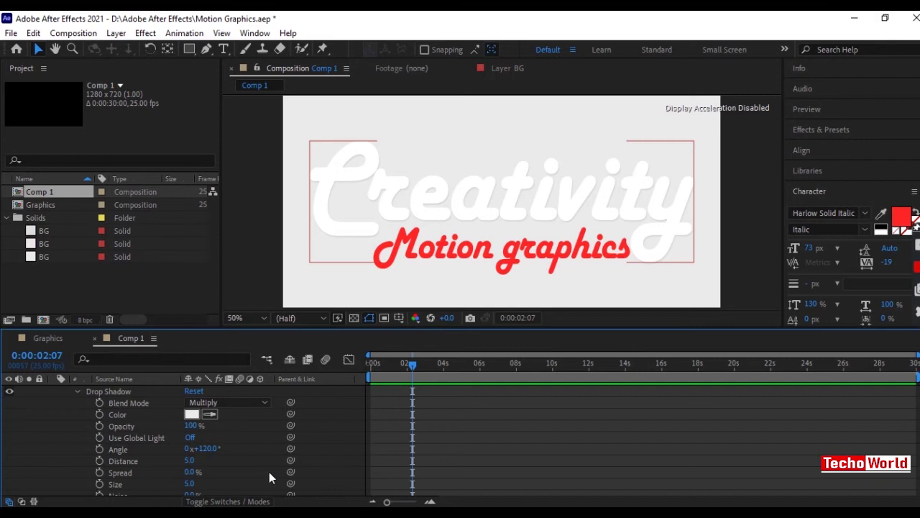
Raise the Creativity drop shadow Size to 120 and Noise to 5%, then collapse the layer
scroll(271, 477, "down", 2)
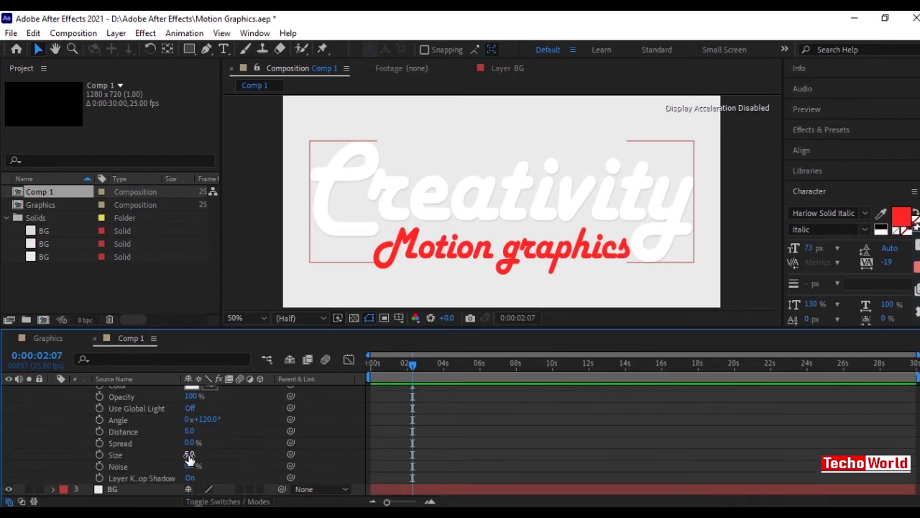
left_click_drag(189, 454, 215, 460)
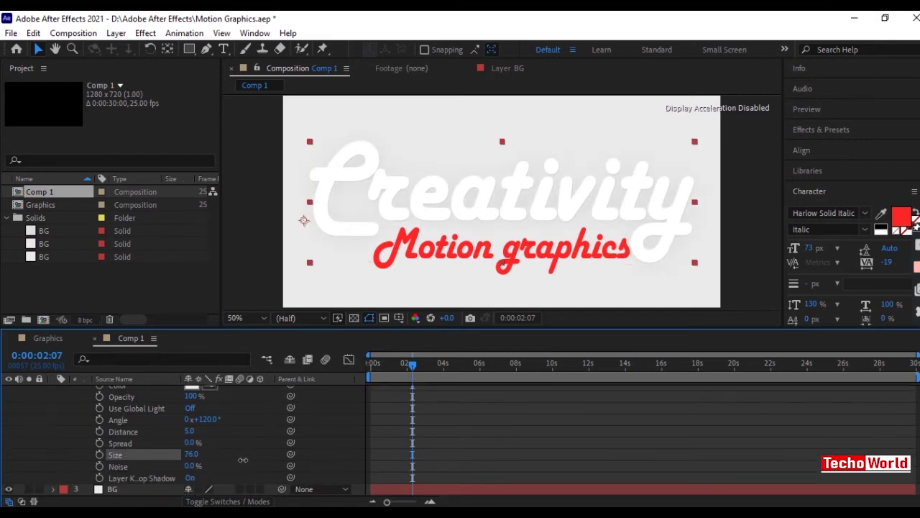
left_click_drag(249, 460, 270, 460)
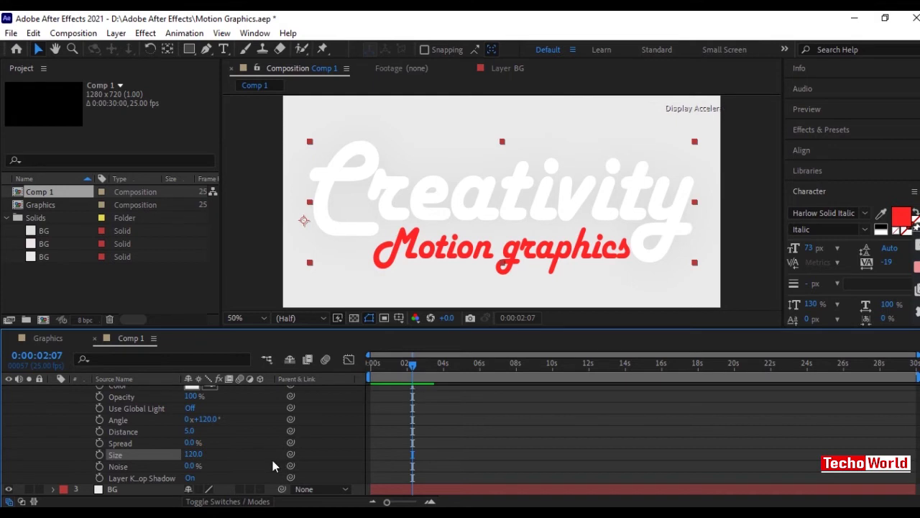
left_click(191, 466)
left_click_drag(199, 466, 202, 470)
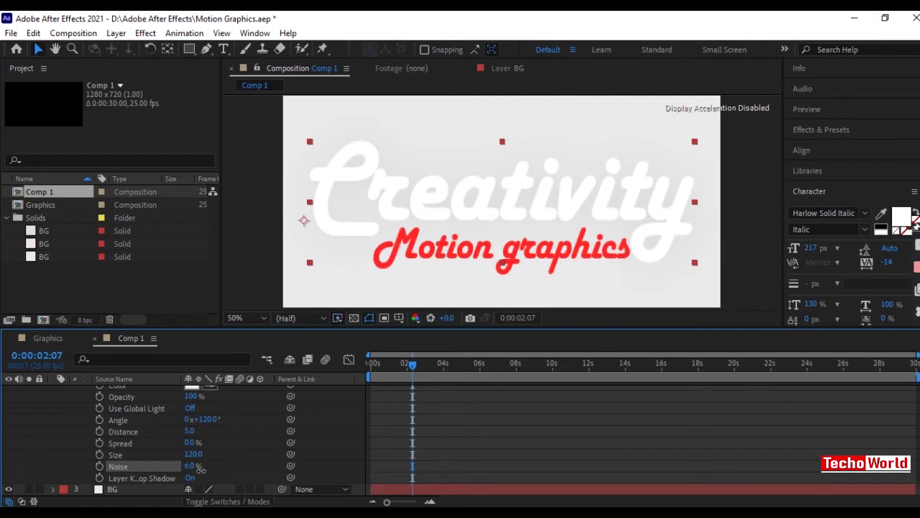
left_click(271, 451)
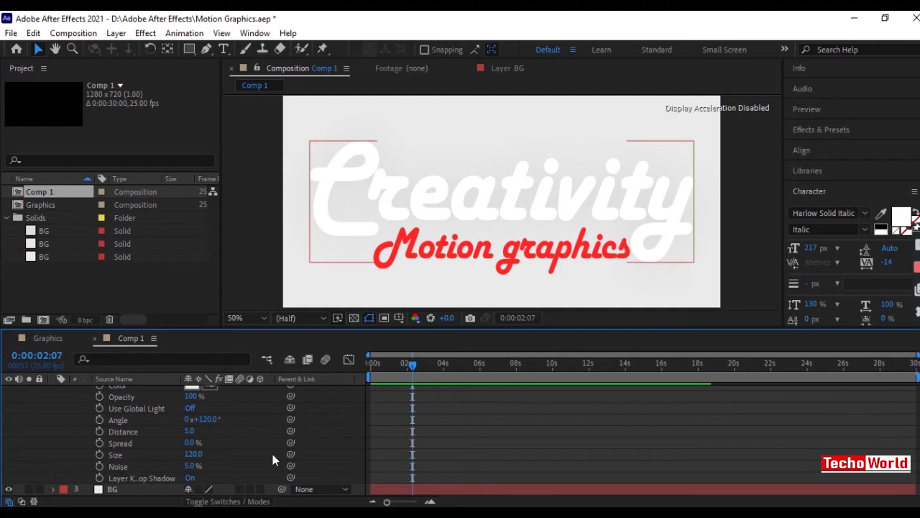
scroll(271, 450, "up", 4)
scroll(270, 422, "down", 3)
scroll(268, 423, "up", 3)
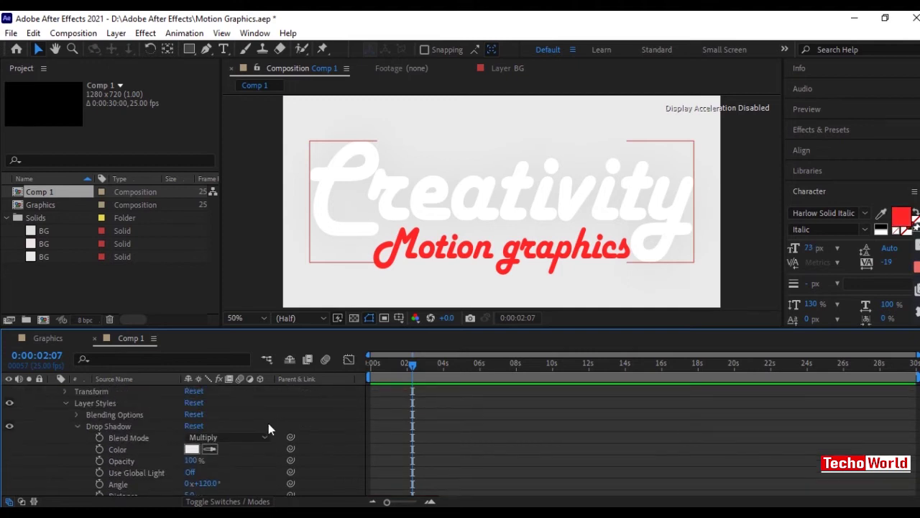
scroll(268, 444, "down", 2)
scroll(268, 444, "up", 2)
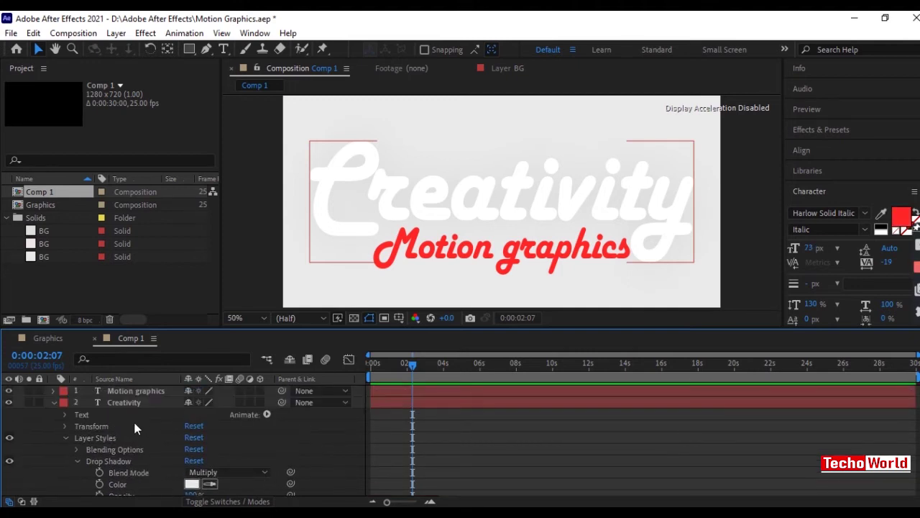
left_click(54, 402)
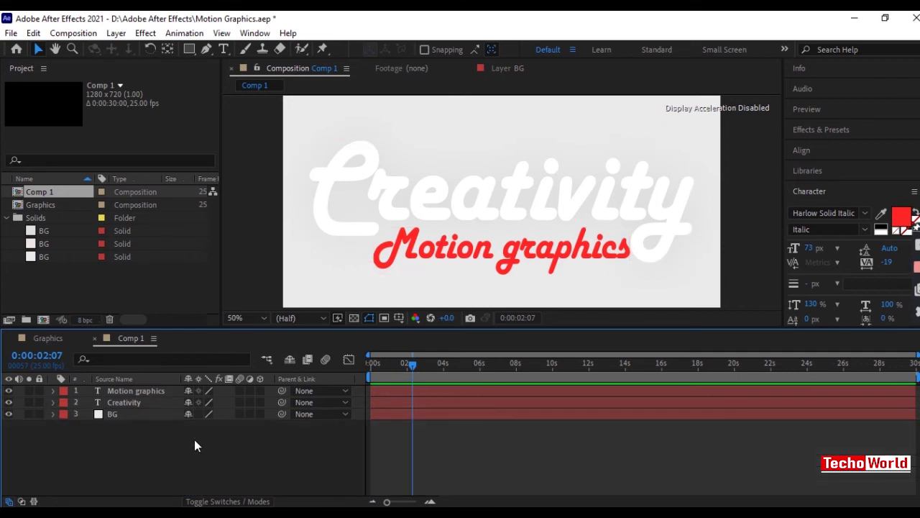
Scale the Motion graphics subtitle down using its corner handle in the composition
left_click(121, 390)
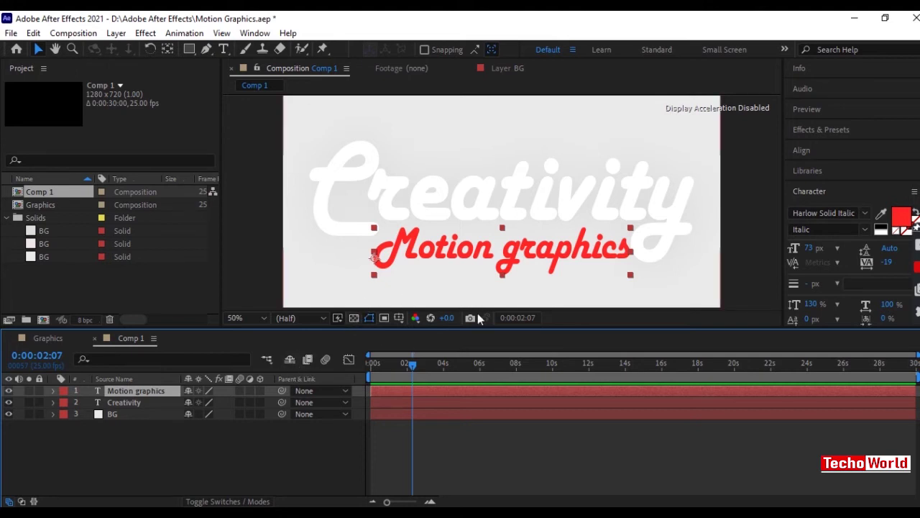
left_click(380, 280)
left_click_drag(628, 280, 560, 250)
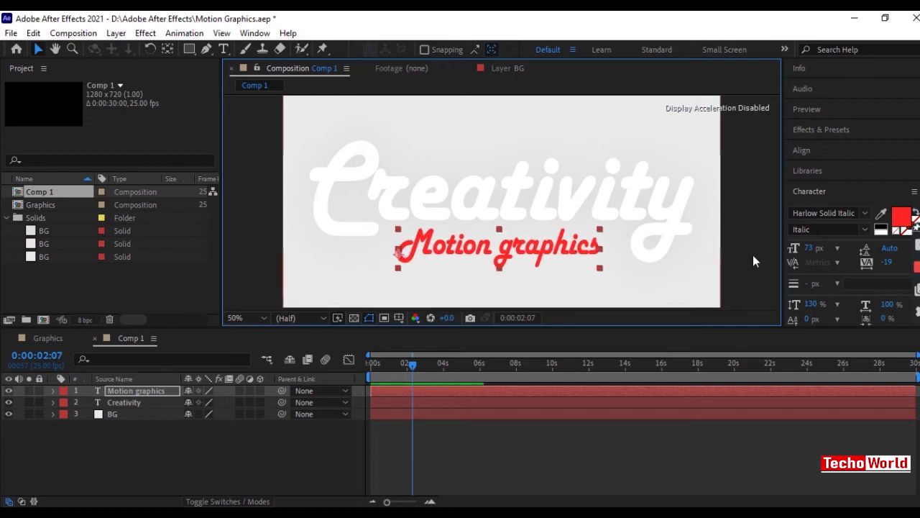
Centre the subtitle horizontally with the Align panel and move it just beneath Creativity
left_click(801, 151)
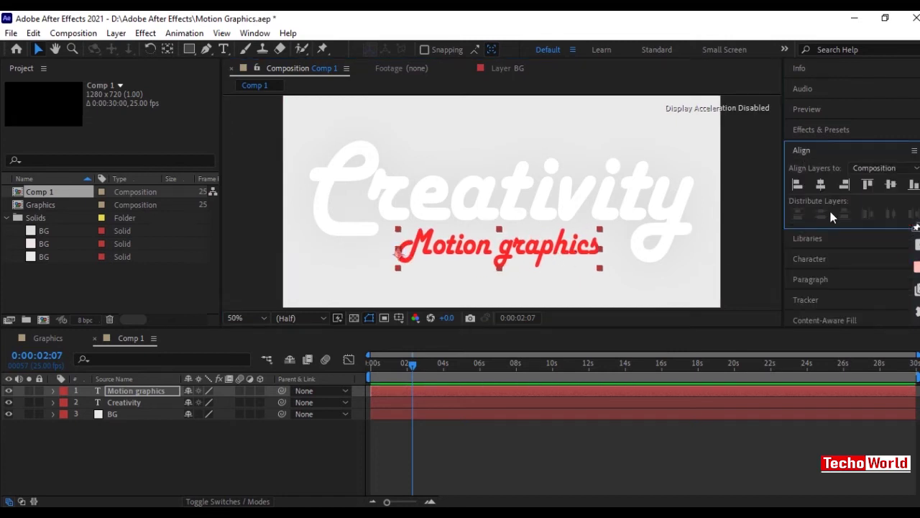
left_click(890, 184)
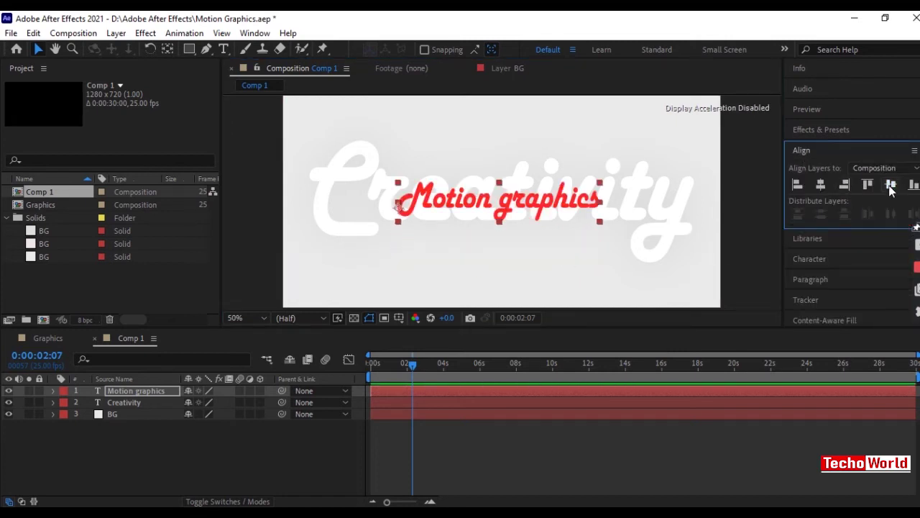
left_click(822, 181)
left_click(509, 204)
left_click_drag(510, 203, 512, 254)
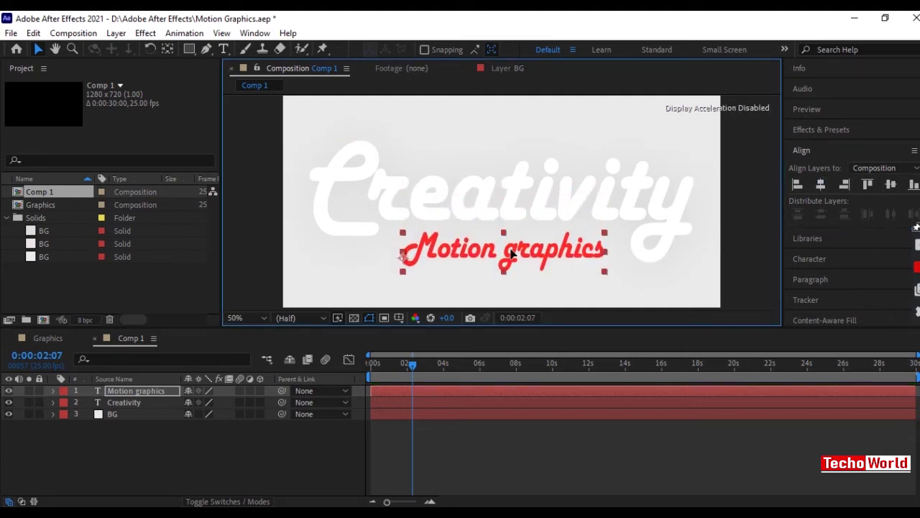
left_click(821, 184)
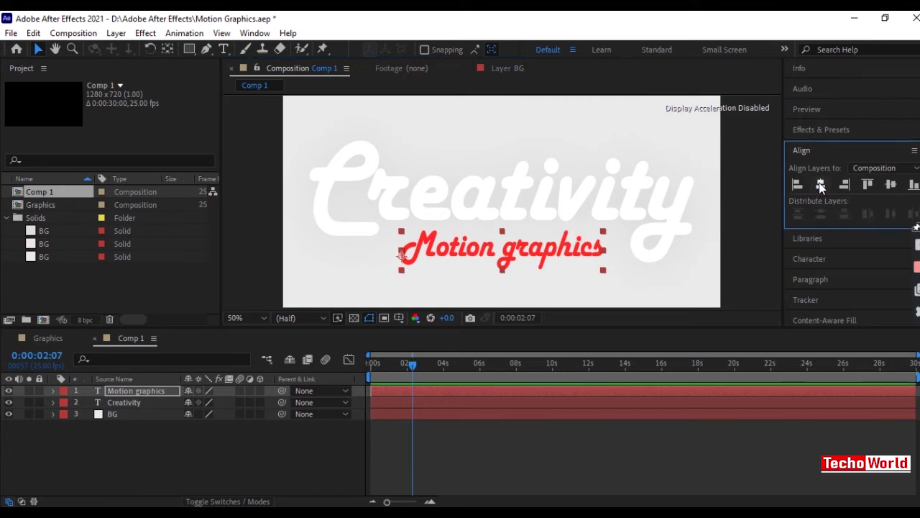
left_click(563, 471)
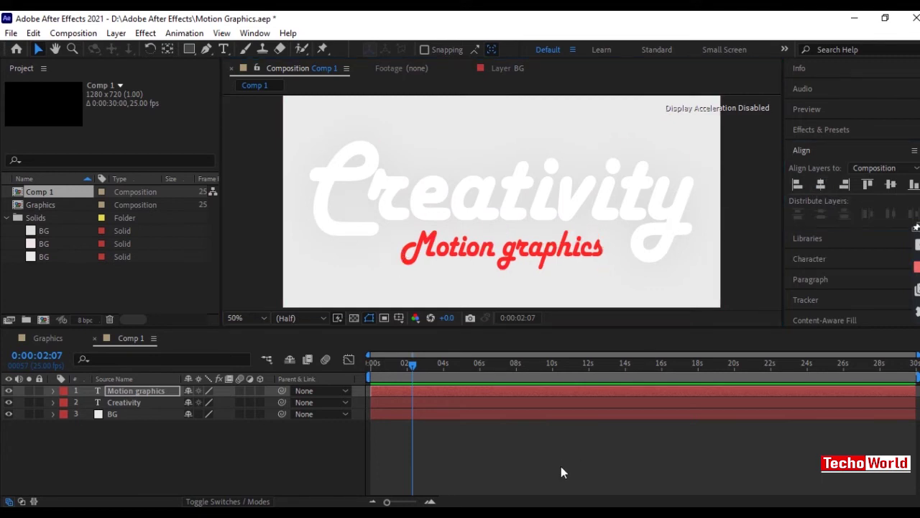
left_click(290, 392)
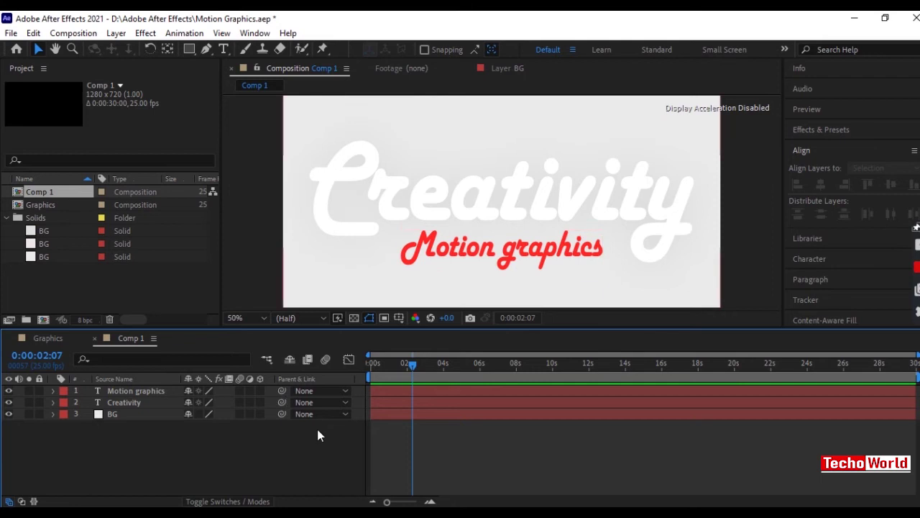
left_click(121, 390)
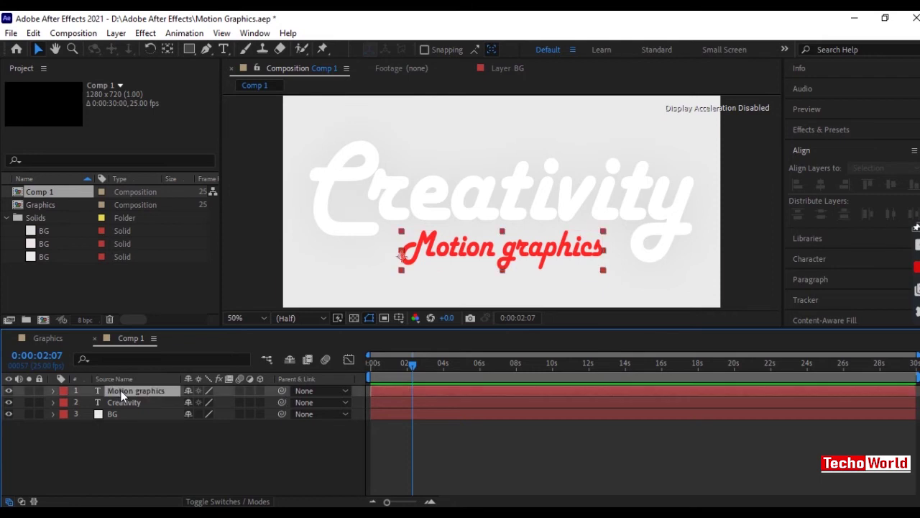
Add a text animator to Motion graphics with Position and Opacity properties
left_click(122, 402, "ctrl")
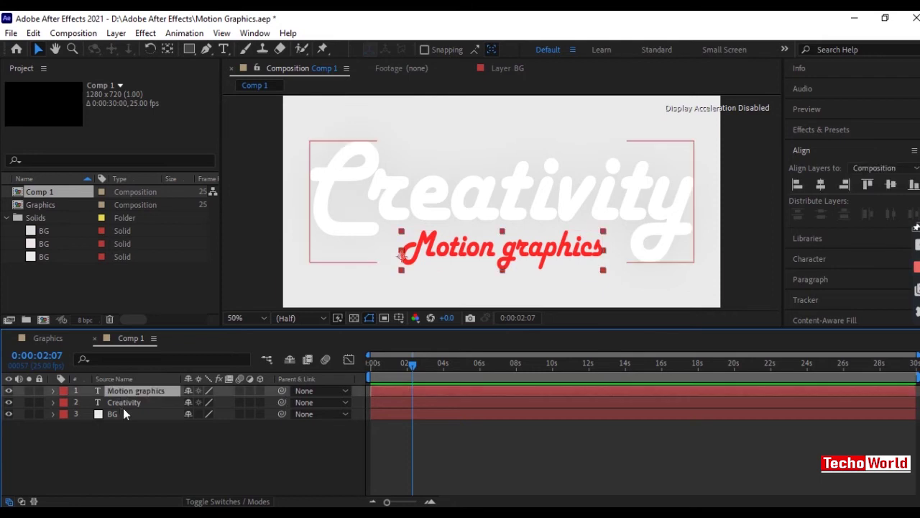
left_click(53, 391)
left_click(267, 403)
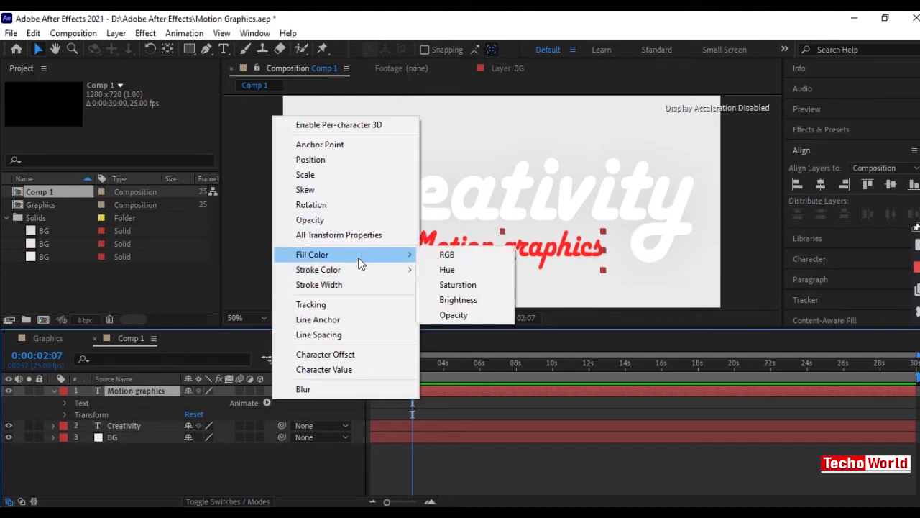
left_click(327, 159)
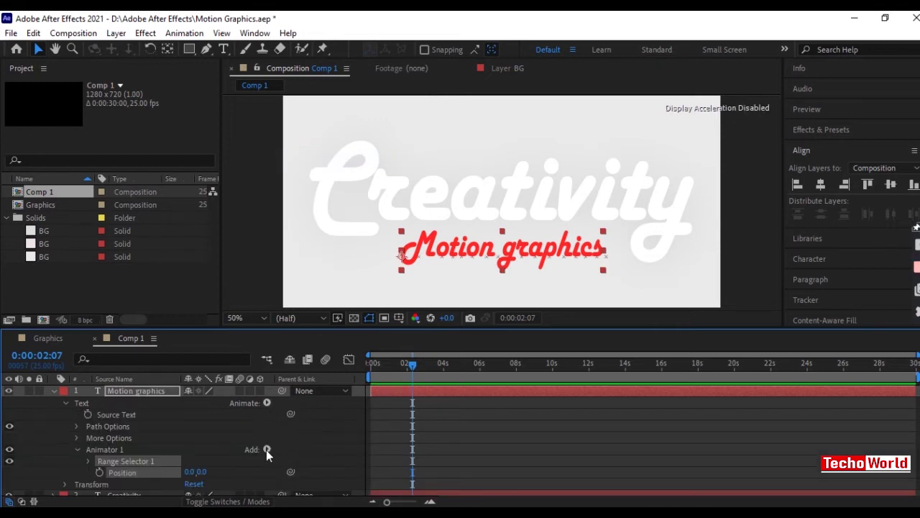
left_click(271, 445)
left_click(268, 449)
mouse_move(288, 454)
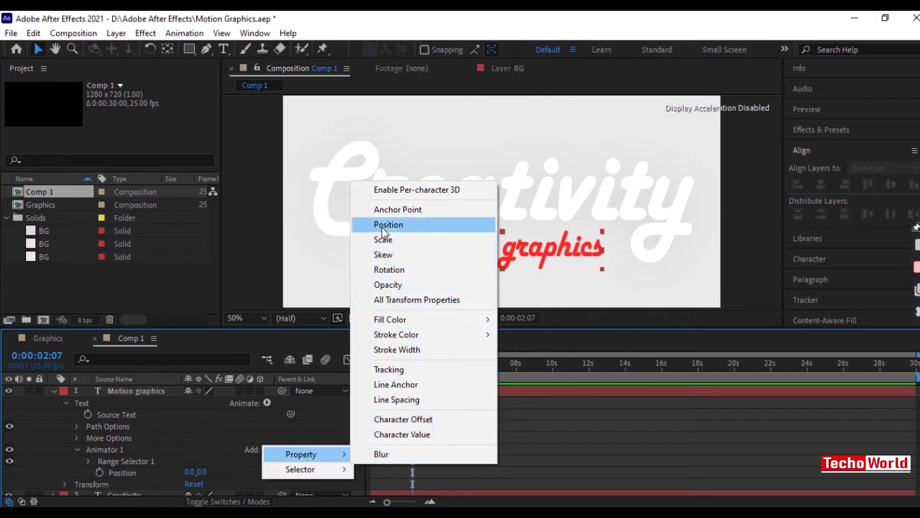
left_click(384, 285)
Set the animator Position offset to 0,50 and its Opacity to 0%
scroll(313, 438, "down", 2)
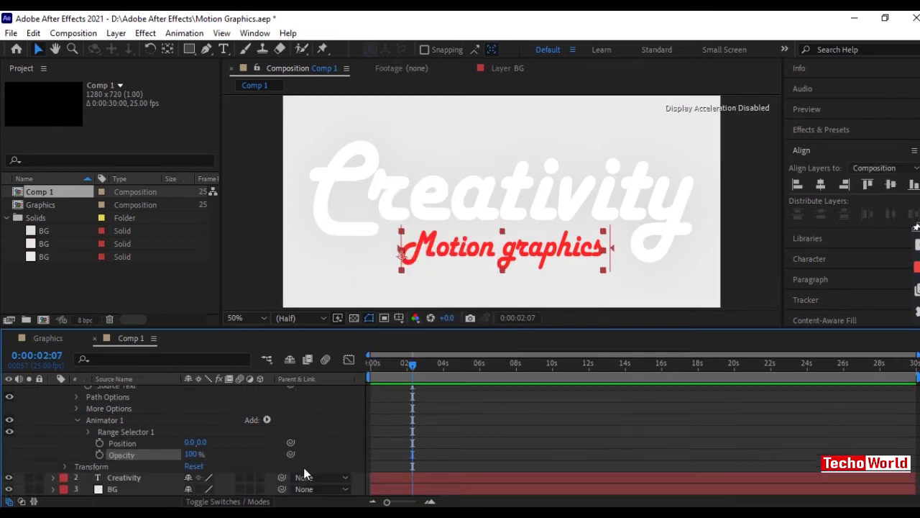
left_click_drag(202, 442, 233, 447)
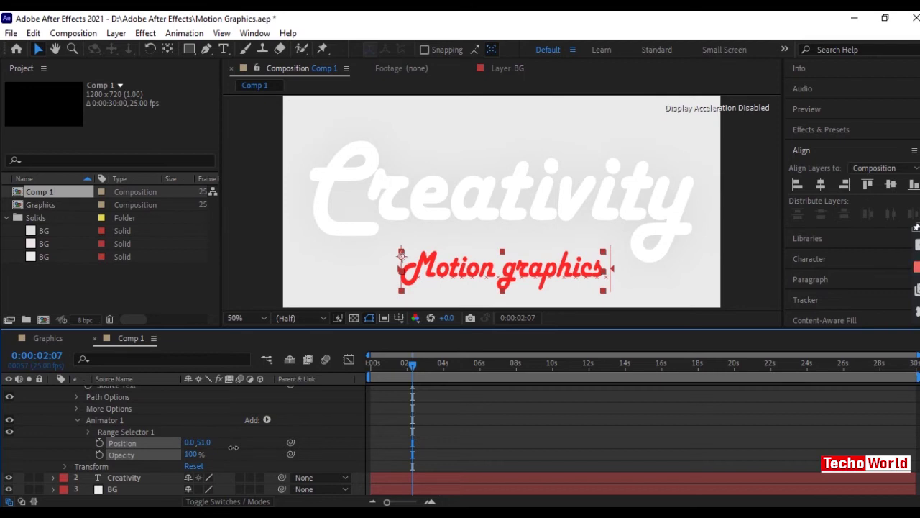
left_click_drag(233, 447, 231, 448)
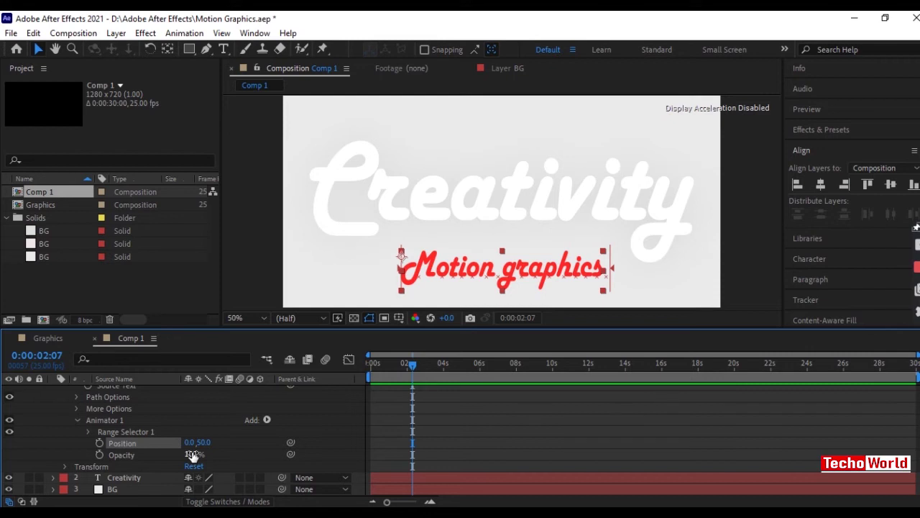
left_click_drag(191, 457, 115, 456)
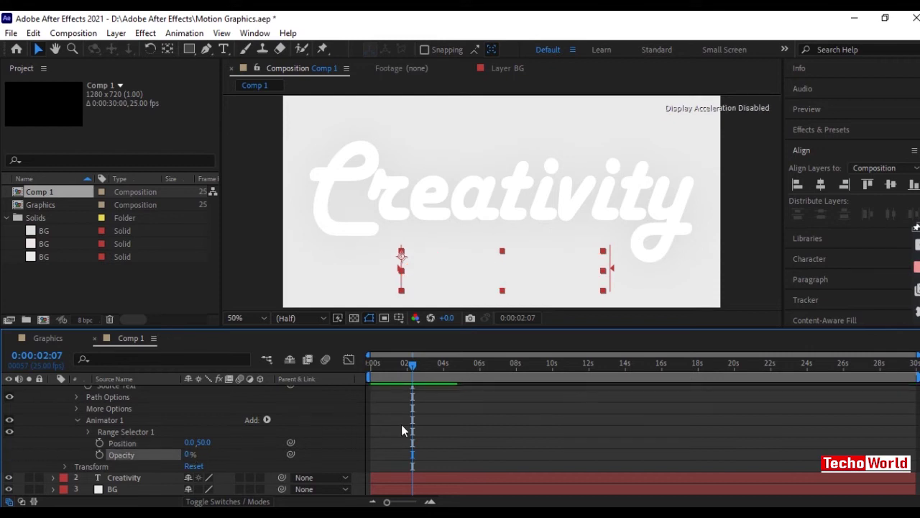
left_click(317, 417)
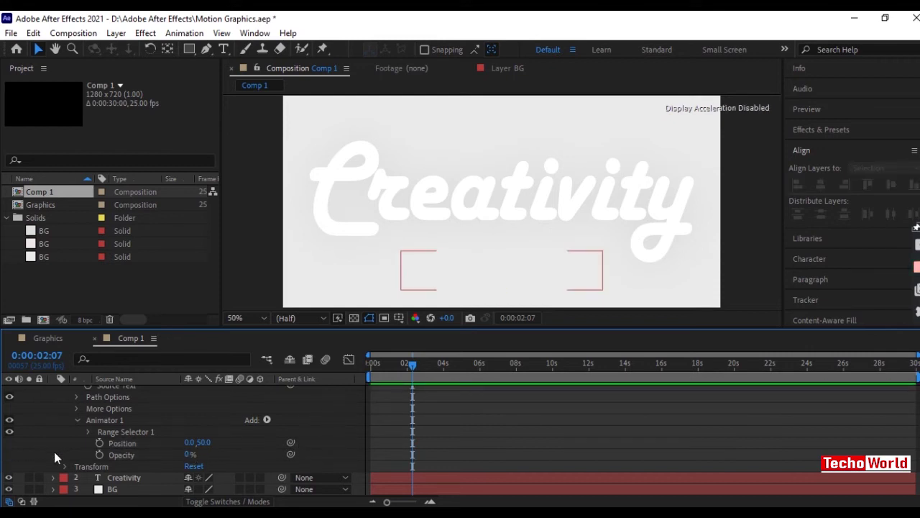
Keyframe the Range Selector Offset at 100% at 0:00:03:22
left_click(90, 432)
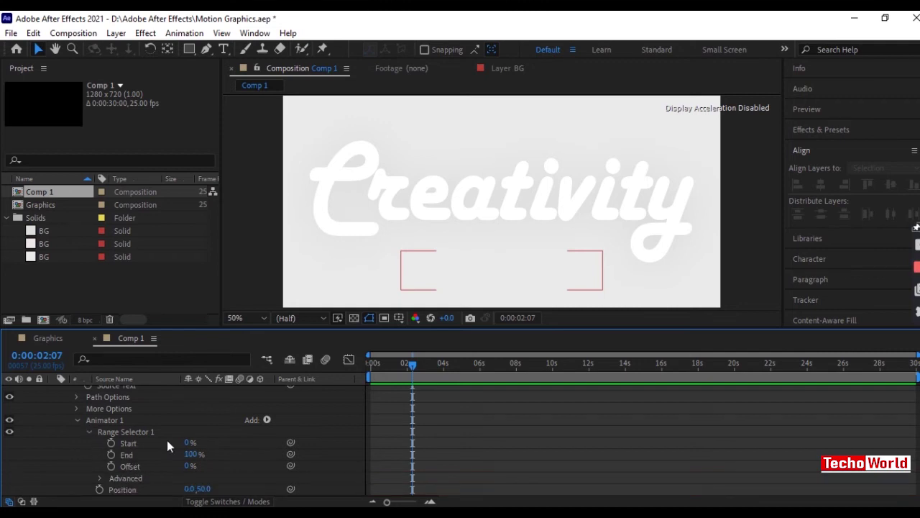
scroll(284, 432, "down", 2)
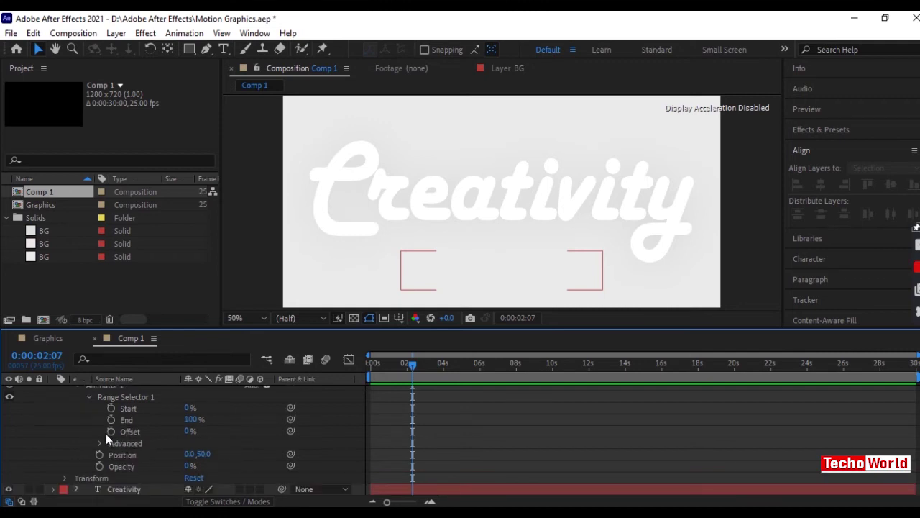
left_click_drag(415, 368, 443, 369)
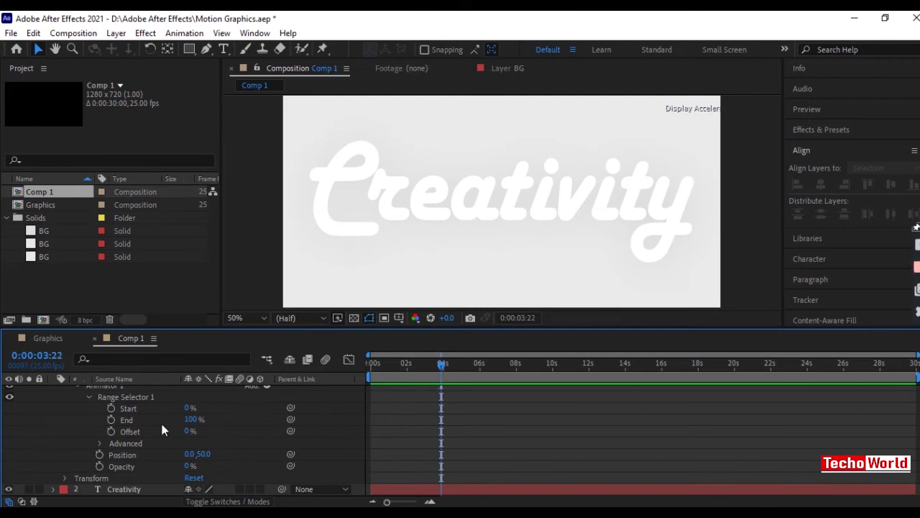
left_click(111, 431)
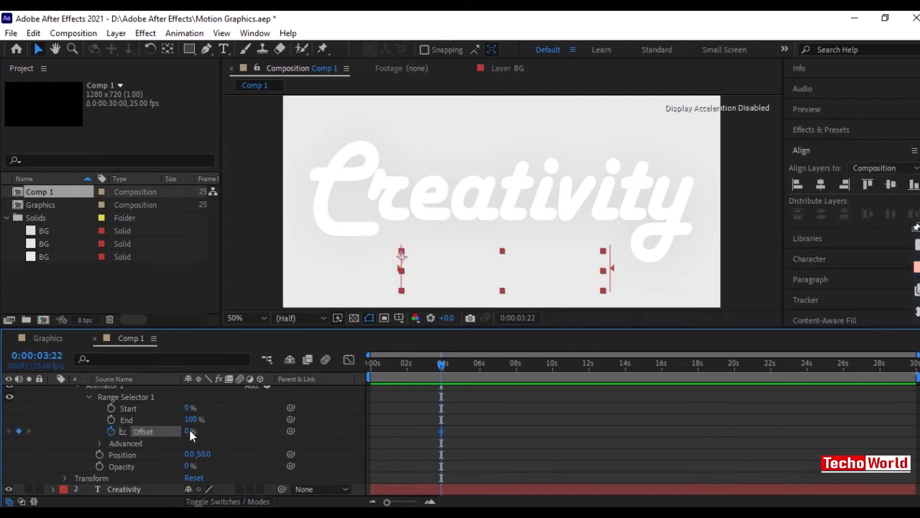
left_click_drag(190, 430, 378, 438)
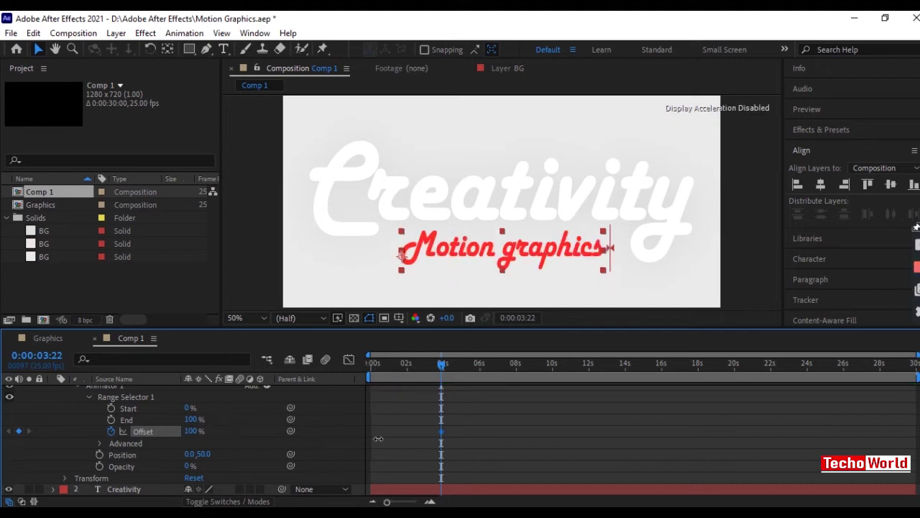
Set the Offset to 0% at the start and scrub to check the letter reveal
left_click_drag(442, 363, 300, 374)
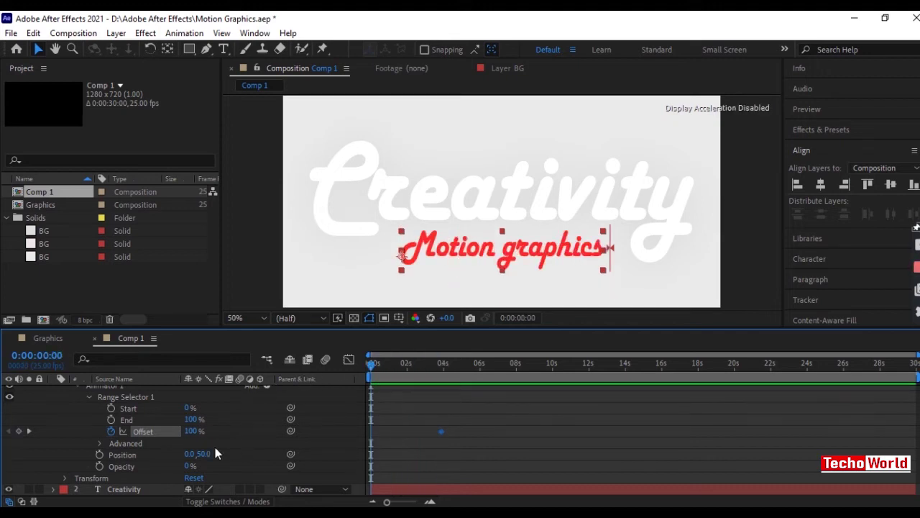
left_click(99, 443)
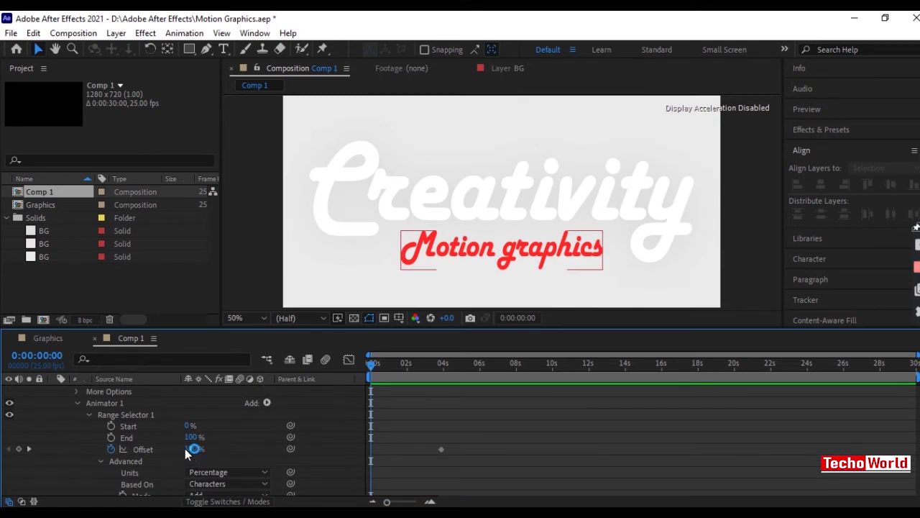
left_click_drag(190, 450, 154, 450)
left_click_drag(101, 459, 135, 461)
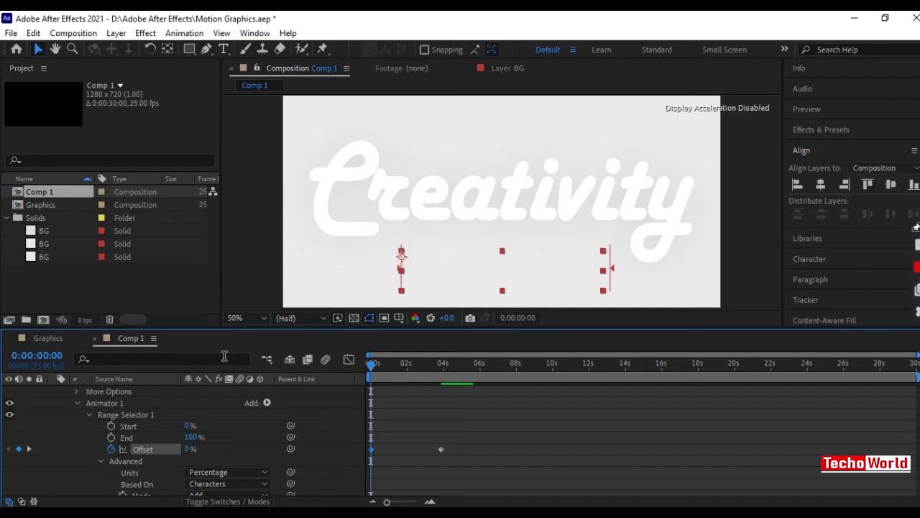
left_click_drag(375, 365, 457, 393)
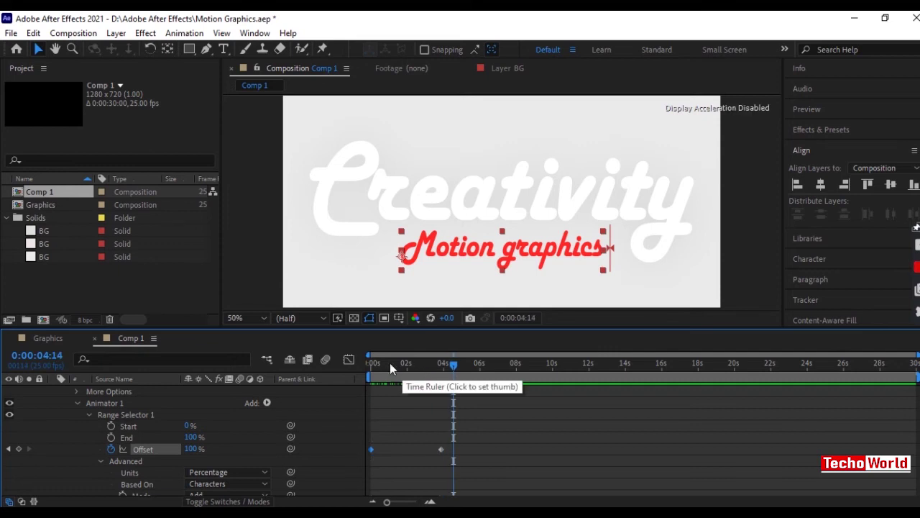
left_click(343, 408)
Set the Range Selector Shape to Ramp Up
scroll(335, 411, "down", 1)
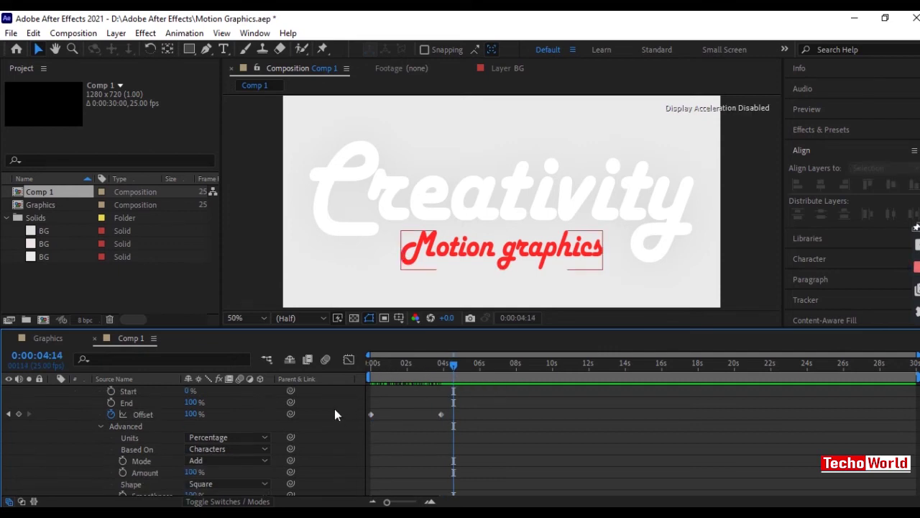
left_click_drag(445, 358, 410, 366)
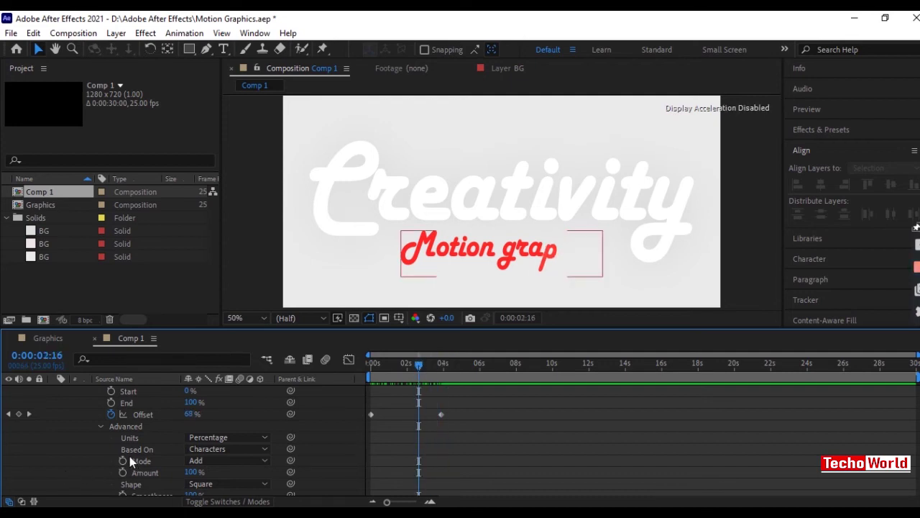
left_click(205, 484)
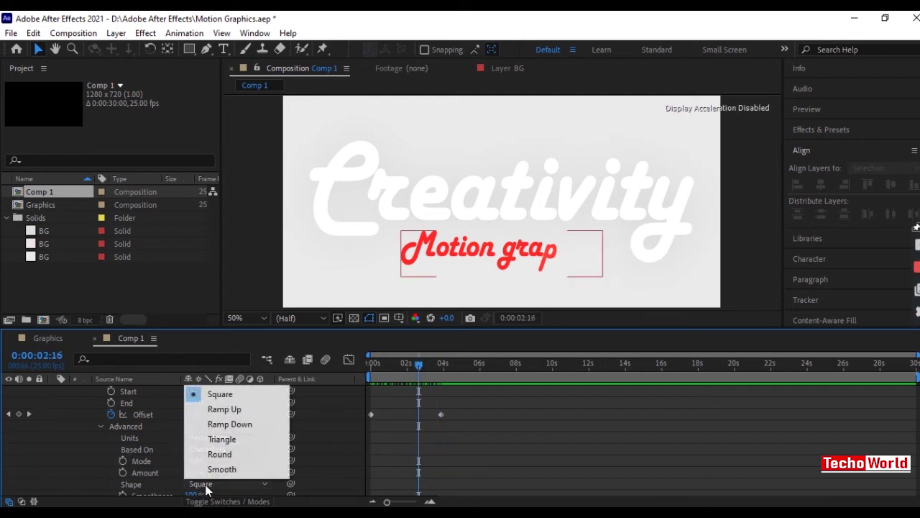
left_click(216, 410)
left_click_drag(405, 361, 365, 374)
Raise Ease High and Ease Low to 100% and preview the animation
scroll(288, 435, "down", 3)
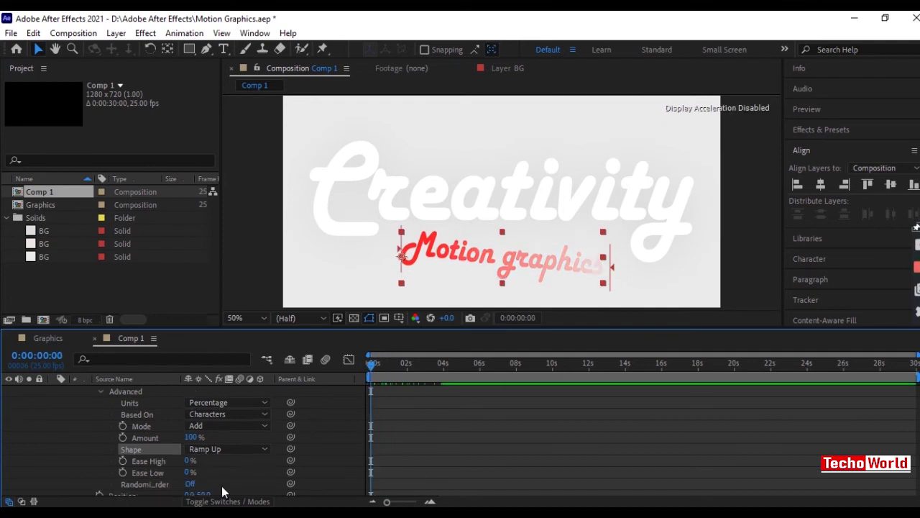
left_click_drag(189, 460, 244, 458)
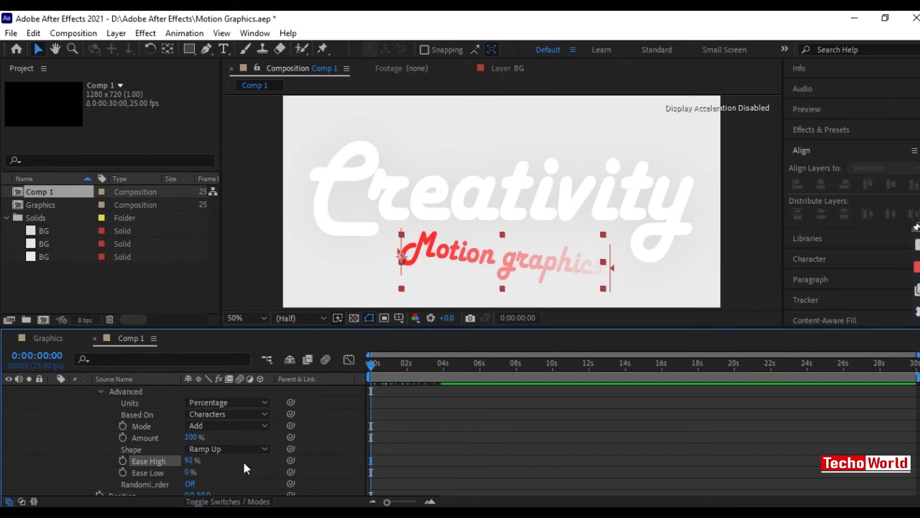
left_click_drag(188, 462, 306, 455)
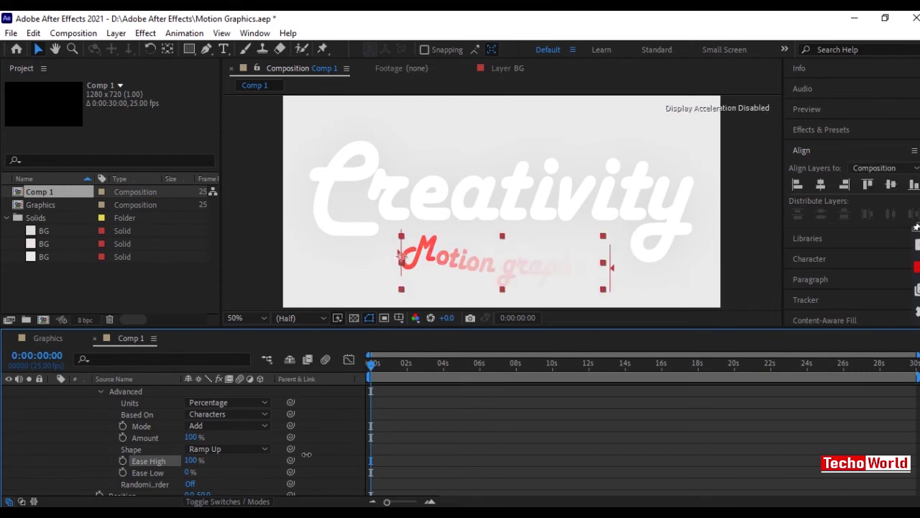
left_click_drag(190, 473, 209, 471)
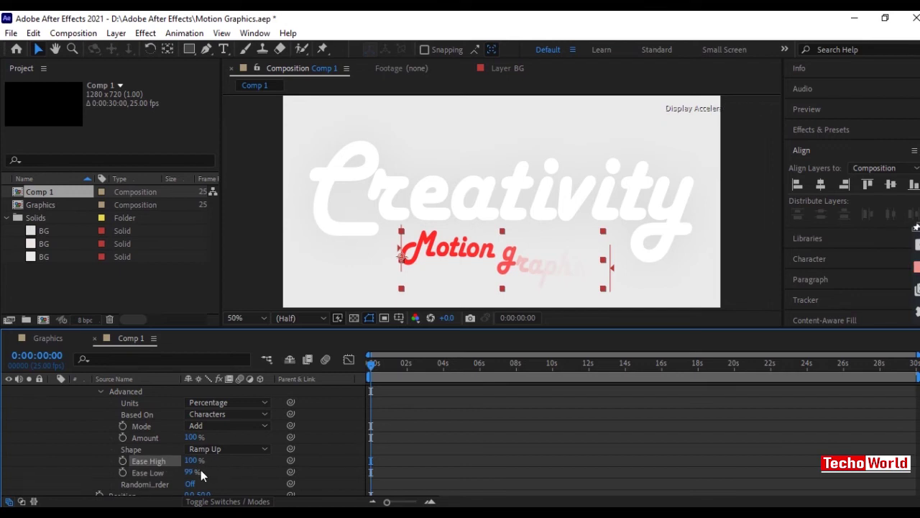
left_click(316, 464)
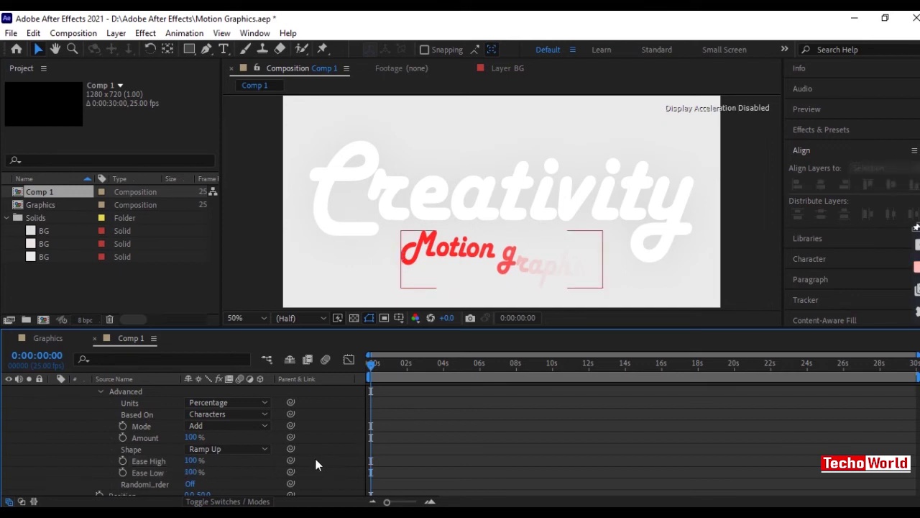
left_click_drag(373, 367, 399, 381)
key("space")
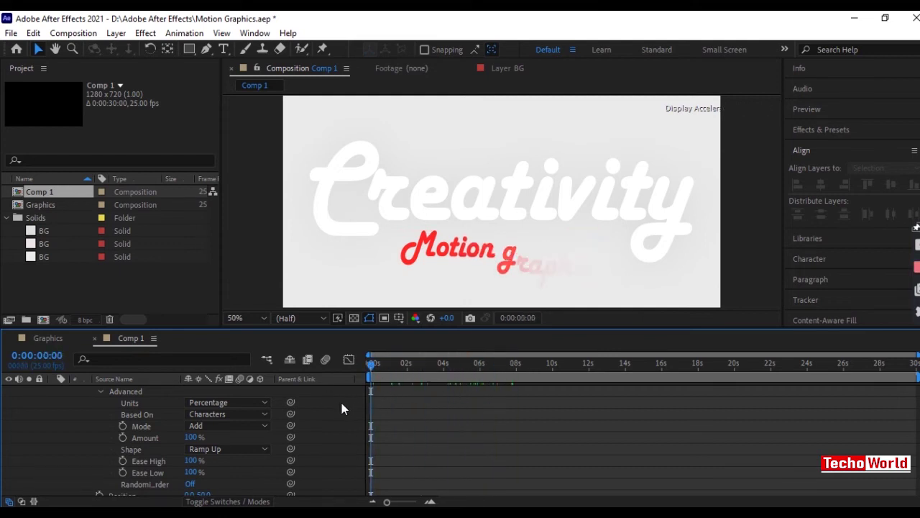
scroll(322, 430, "up", 2)
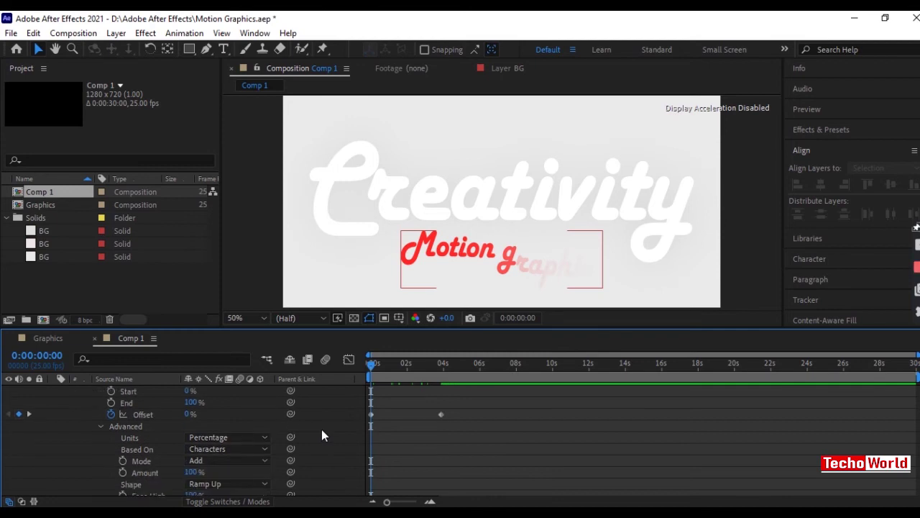
Lower the starting Offset keyframe value to -100%
scroll(312, 427, "down", 2)
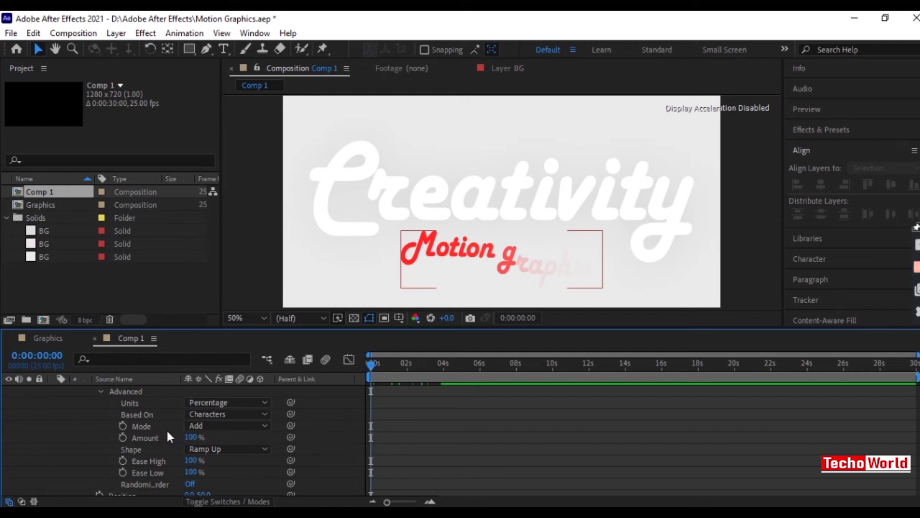
scroll(136, 445, "up", 2)
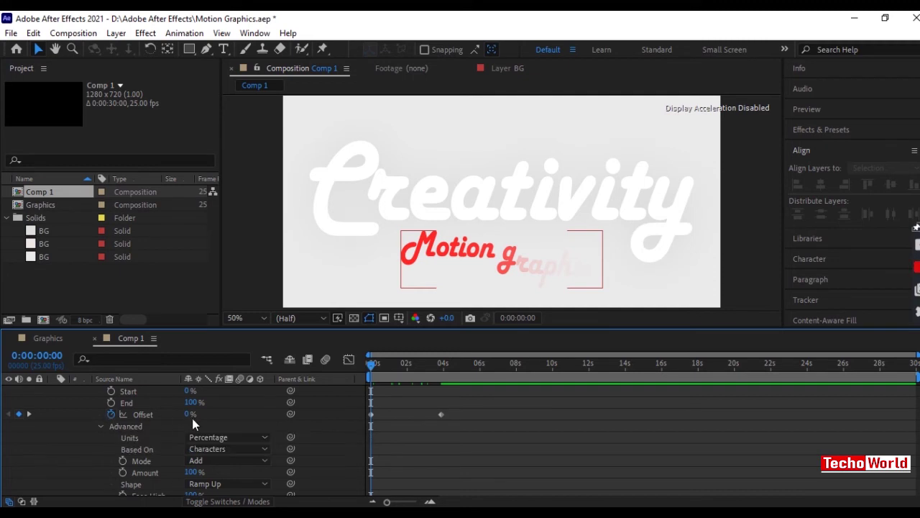
left_click_drag(188, 415, 20, 422)
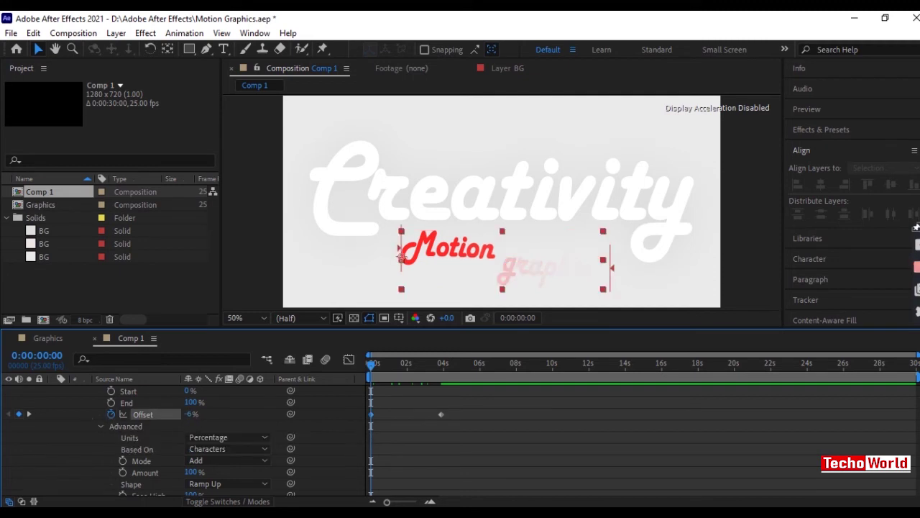
left_click_drag(196, 438, 11, 416)
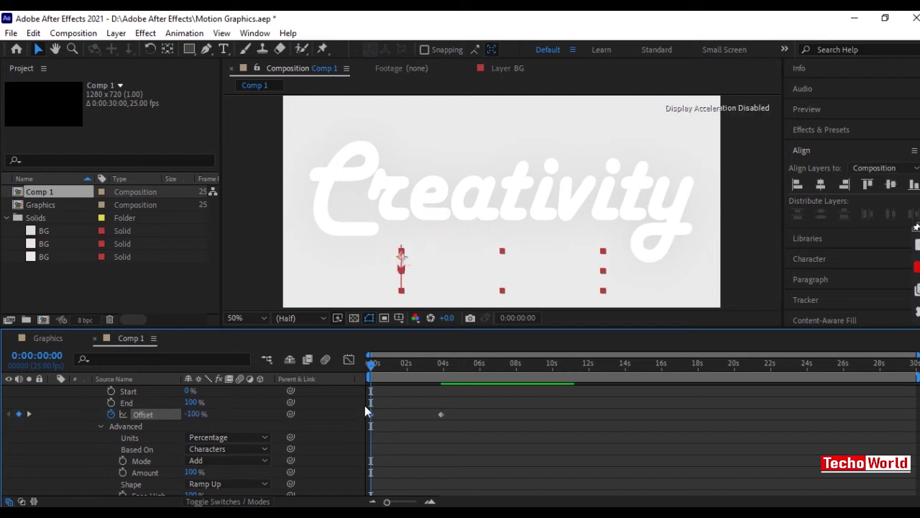
Scrub the timeline to check the letter reveal at 0:00:01:18
left_click_drag(371, 365, 400, 400)
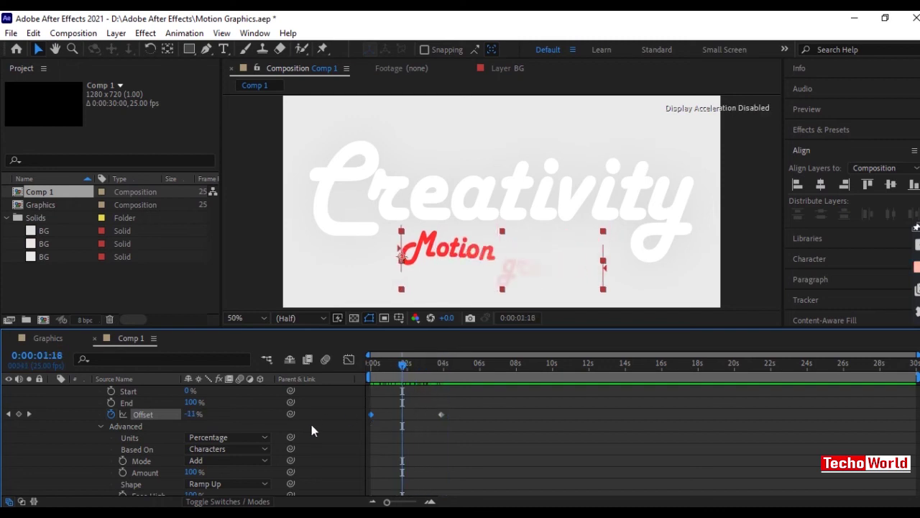
left_click(316, 424)
scroll(323, 420, "up", 2)
scroll(326, 416, "down", 2)
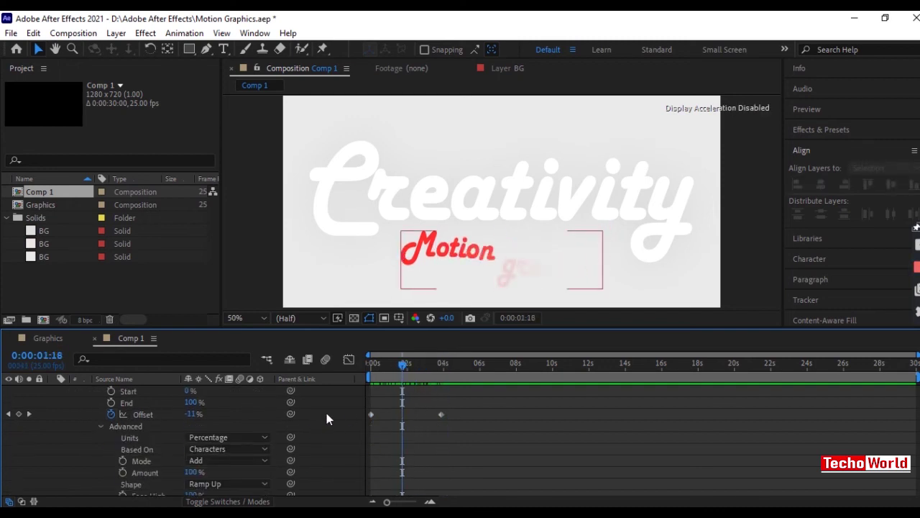
scroll(327, 415, "up", 5)
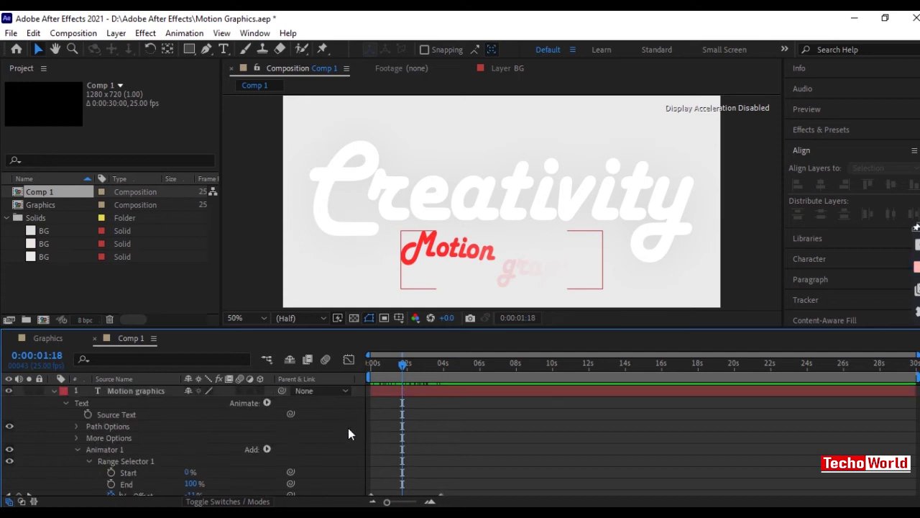
scroll(345, 428, "down", 10)
scroll(333, 427, "up", 10)
Change the Creativity drop shadow colour to a medium grey, AEABAB
left_click(53, 390)
left_click(122, 405)
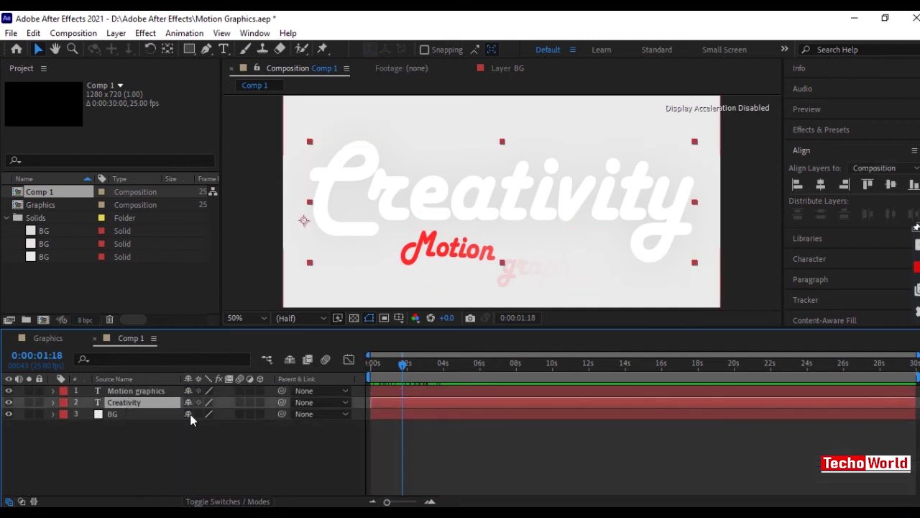
left_click(51, 403)
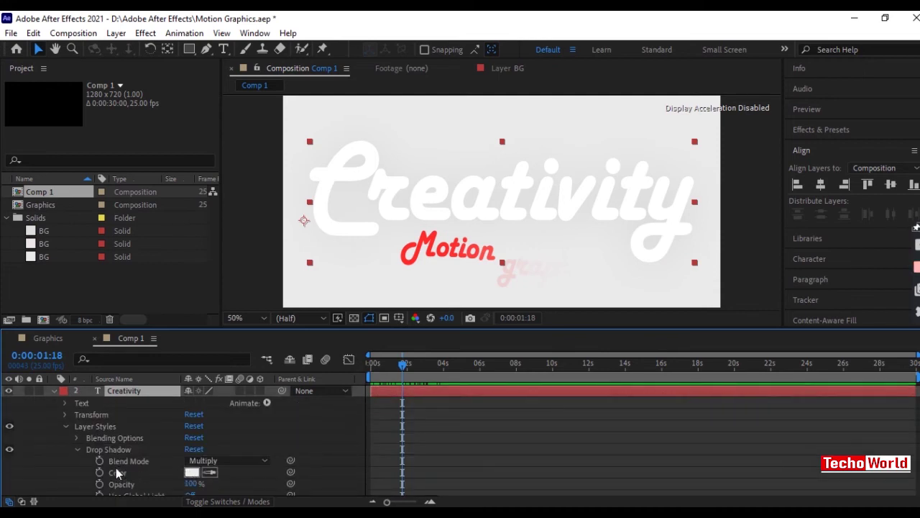
left_click(192, 472)
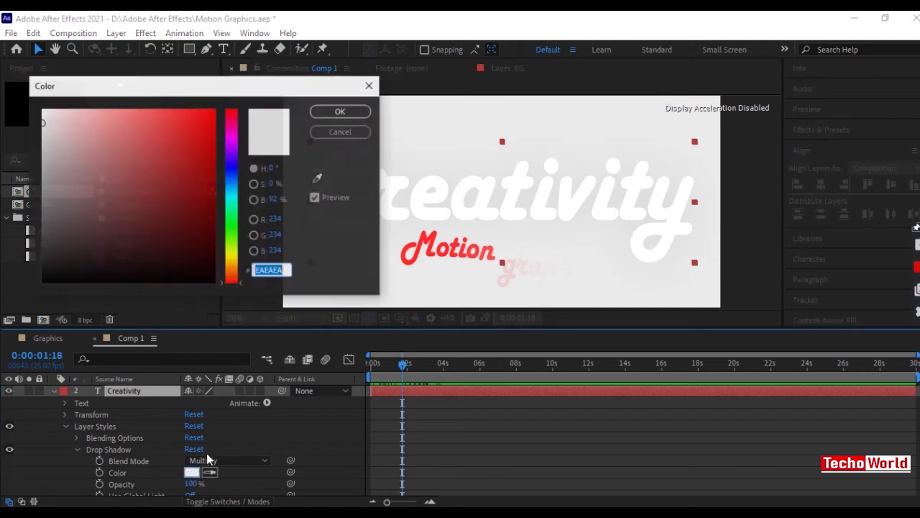
mouse_move(46, 138)
left_mouse_down()
mouse_move(47, 199)
mouse_move(135, 186)
mouse_move(179, 165)
mouse_move(150, 254)
mouse_move(35, 257)
mouse_move(195, 167)
mouse_move(29, 201)
mouse_move(35, 170)
mouse_move(39, 192)
left_mouse_up()
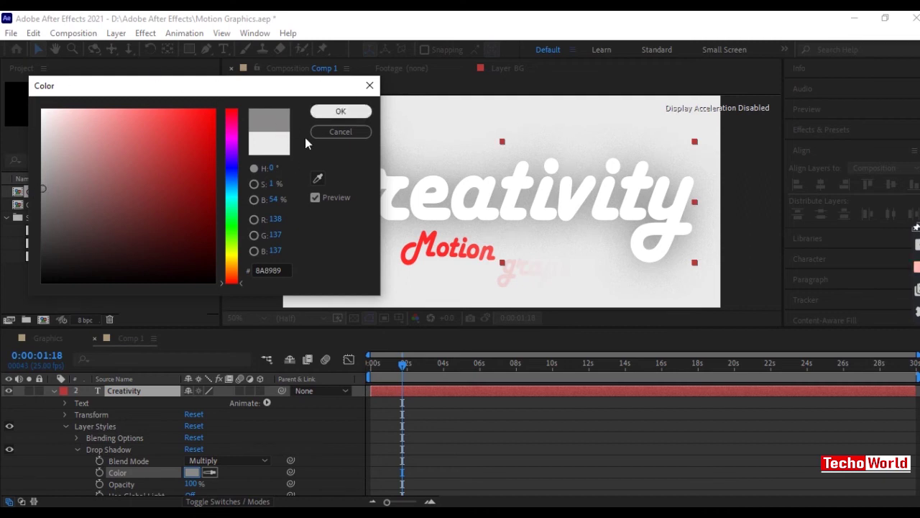
left_click_drag(46, 191, 43, 164)
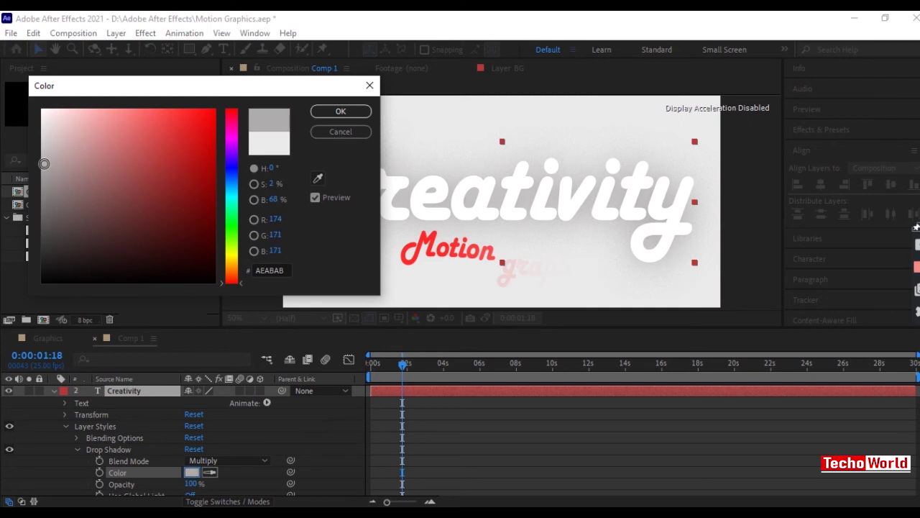
left_click(346, 111)
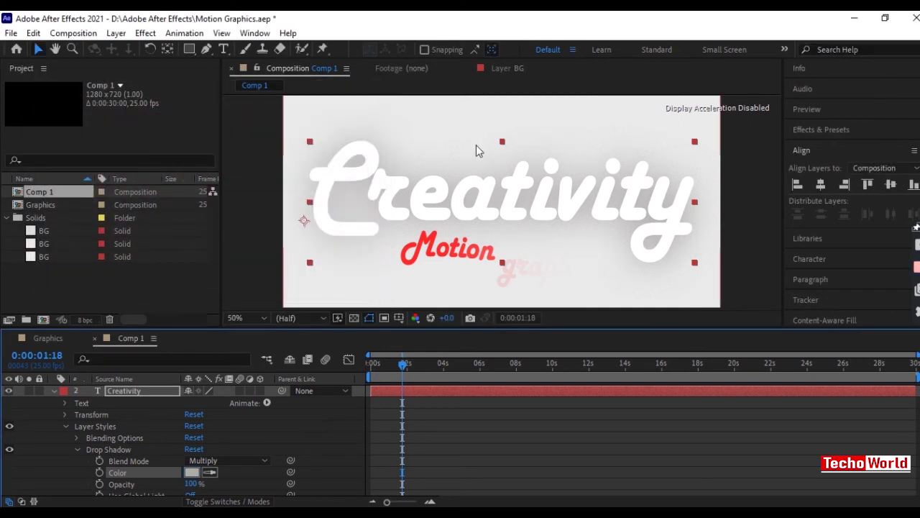
Sample the background colour into the Creativity drop shadow colour
left_click(326, 430)
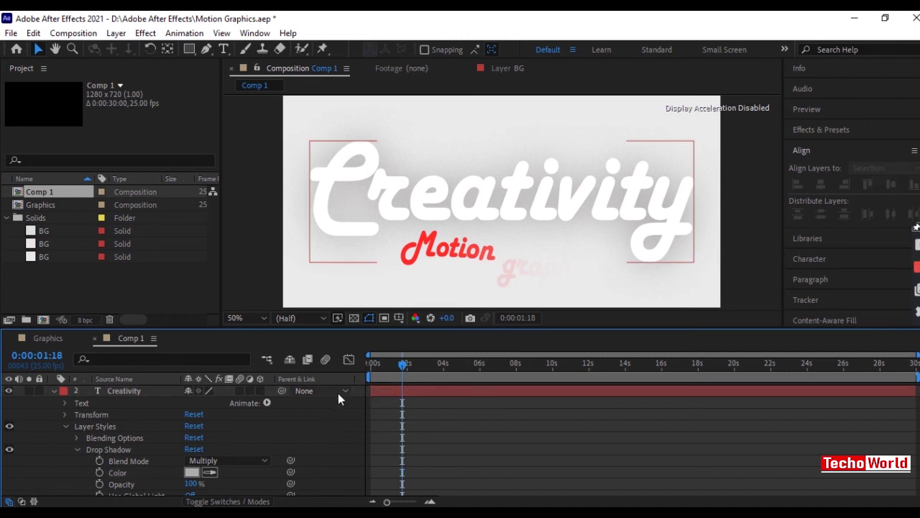
left_click(810, 259)
left_click(335, 444)
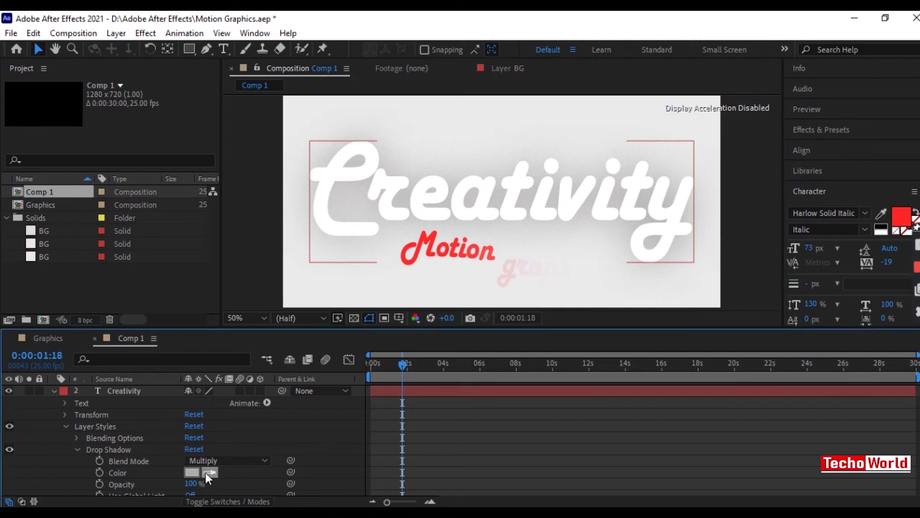
scroll(299, 427, "down", 1)
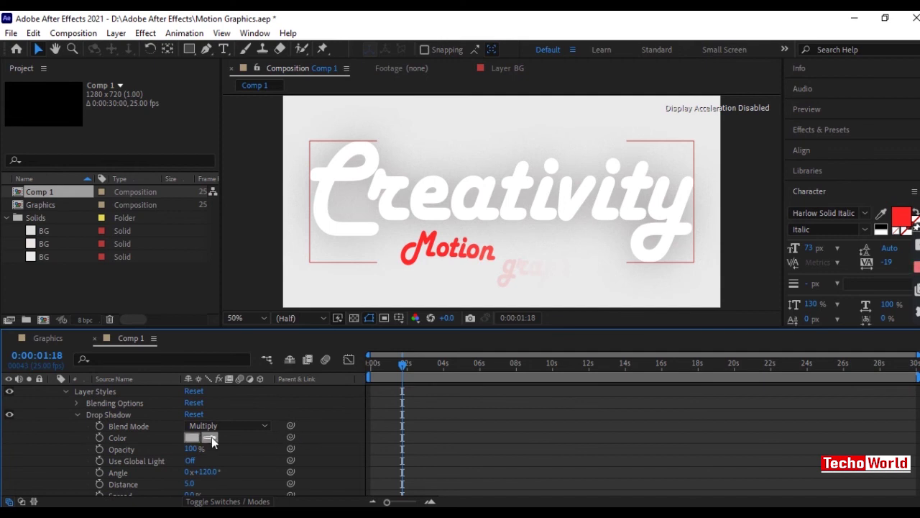
left_click(322, 292)
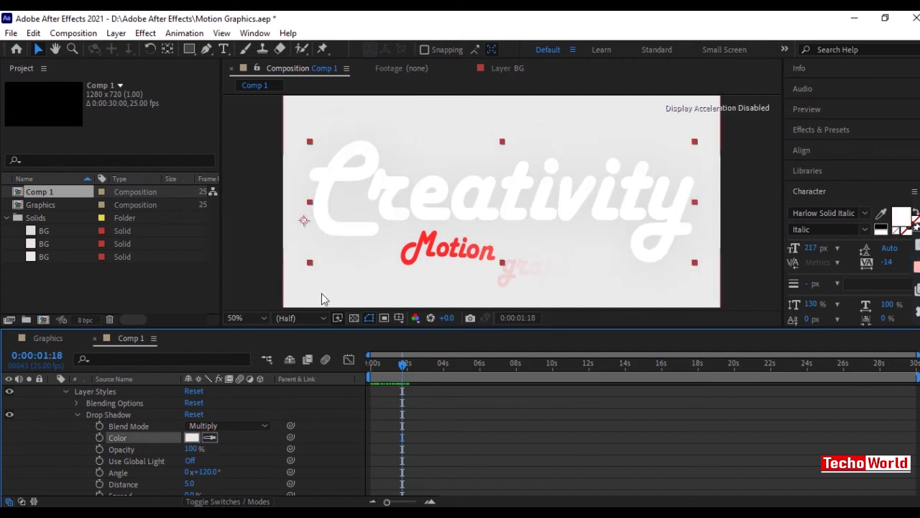
Set the drop shadow colour to dark grey 676565 and preview the subtitle animation
left_click(191, 438)
mouse_move(48, 205)
left_mouse_down()
mouse_move(43, 220)
mouse_move(44, 212)
left_mouse_up()
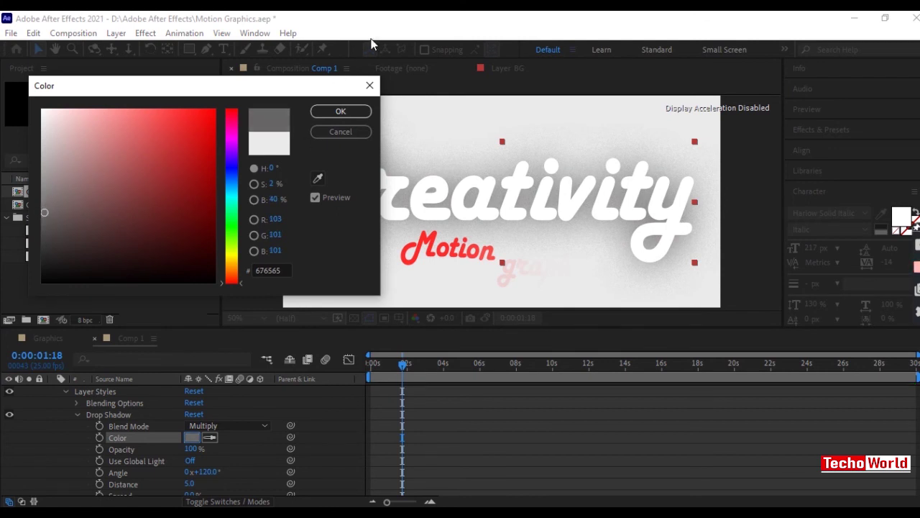
left_click(337, 111)
left_click_drag(407, 366, 425, 384)
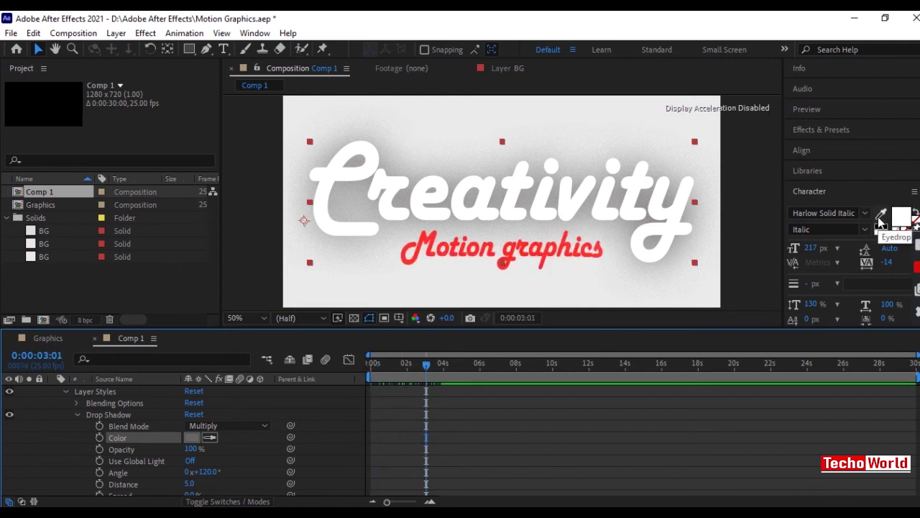
left_click(880, 218)
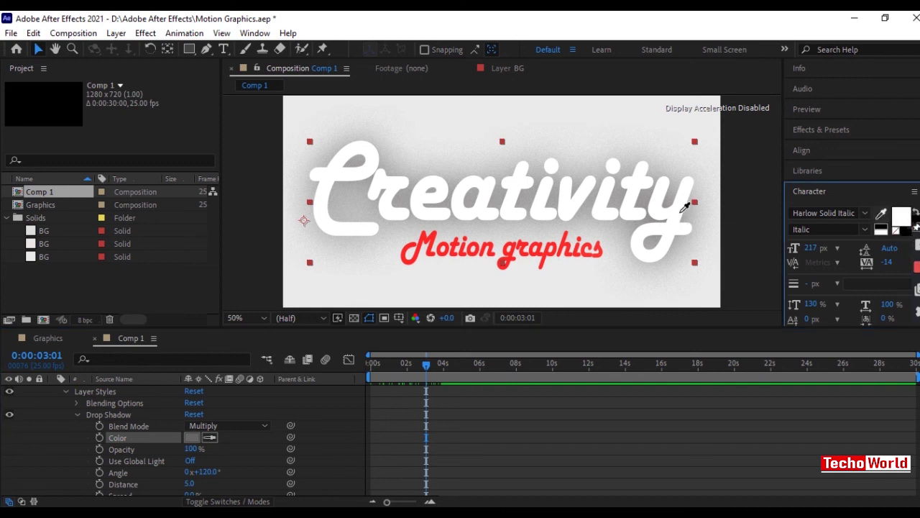
Apply the sampled light grey to the Creativity text, then scrub the subtitle animation to 4 seconds
left_click(687, 158)
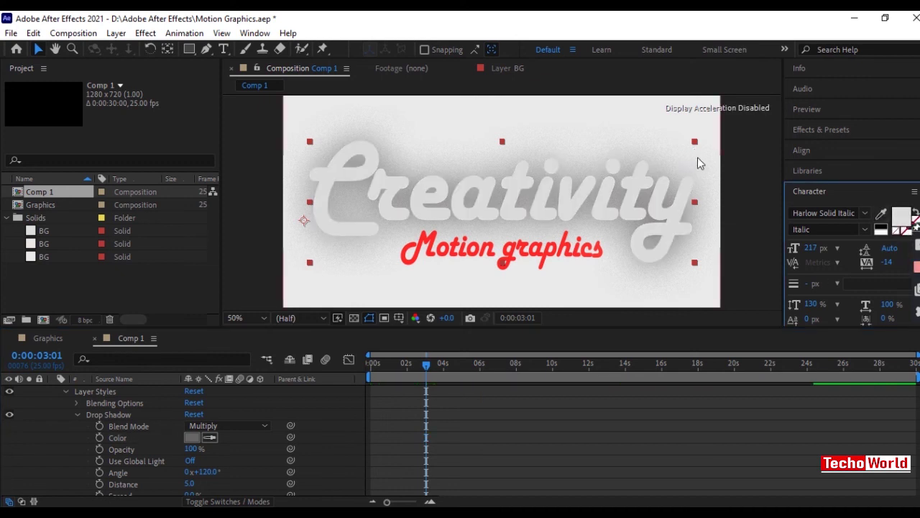
left_click_drag(428, 365, 324, 376)
left_click_drag(405, 377, 468, 372)
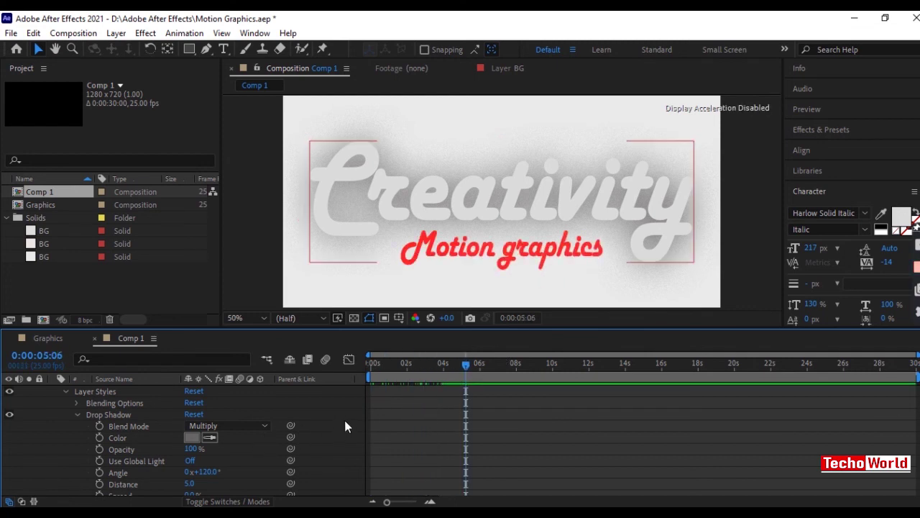
left_click_drag(466, 367, 443, 371)
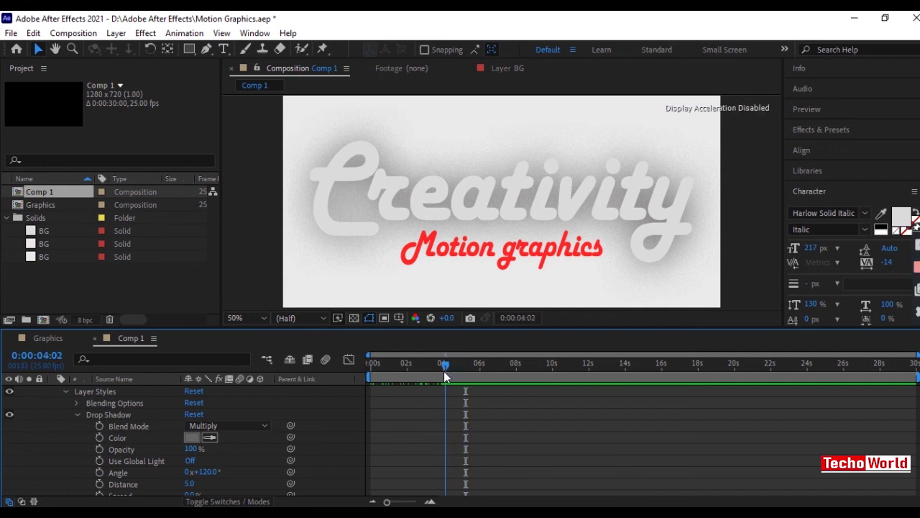
Keyframe the Creativity drop shadow opacity at 100% at 4s and 0% at 0s
left_click(99, 450)
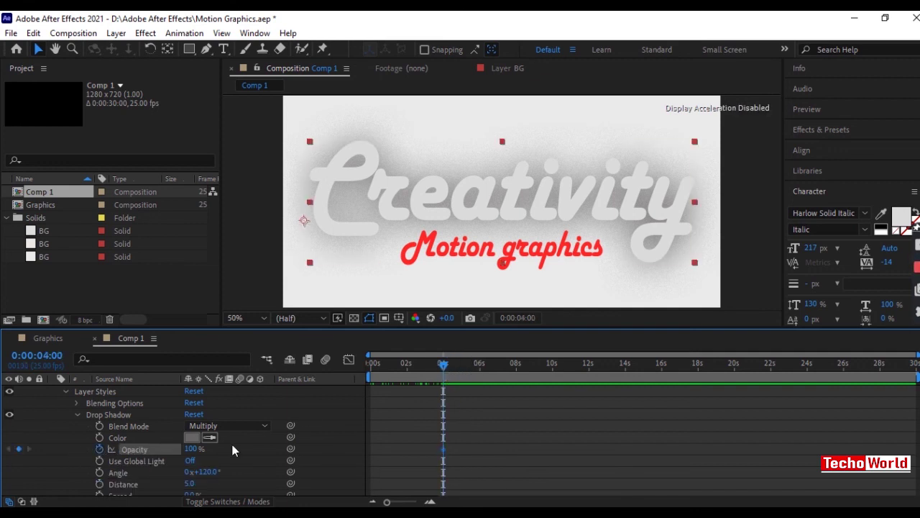
left_click_drag(439, 365, 356, 375)
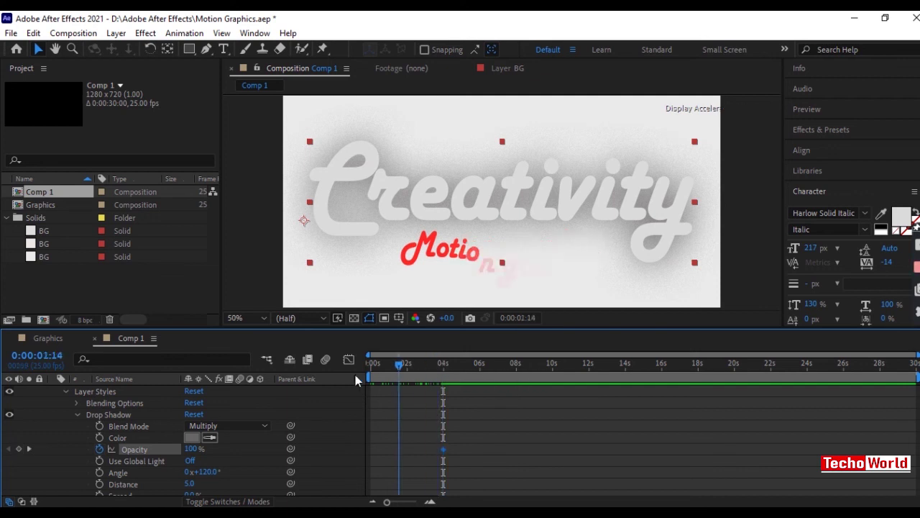
left_click_drag(191, 449, 64, 455)
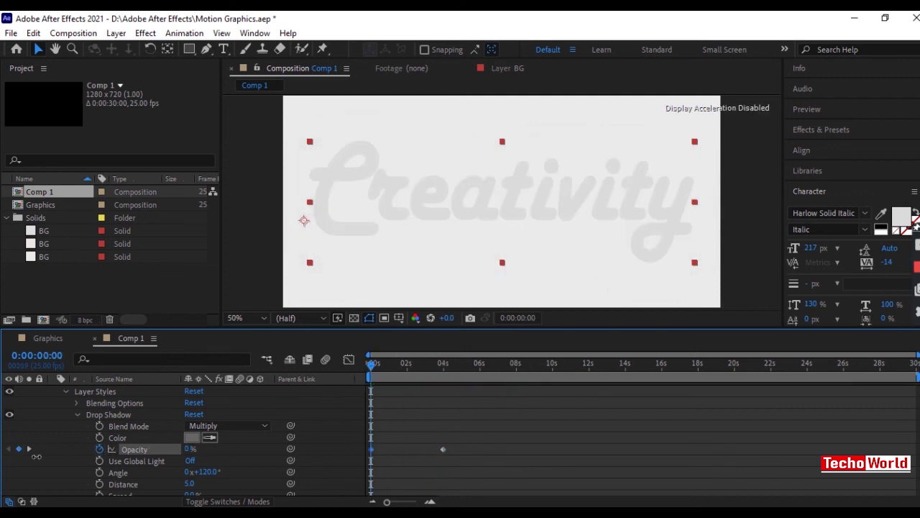
left_click_drag(373, 365, 333, 373)
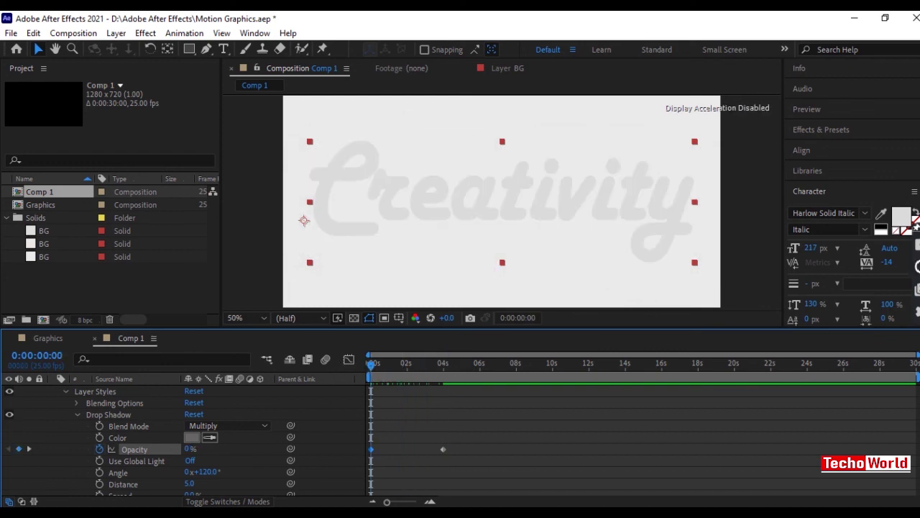
Resample the light grey background onto the text fill and preview the title fading in
left_click(881, 214)
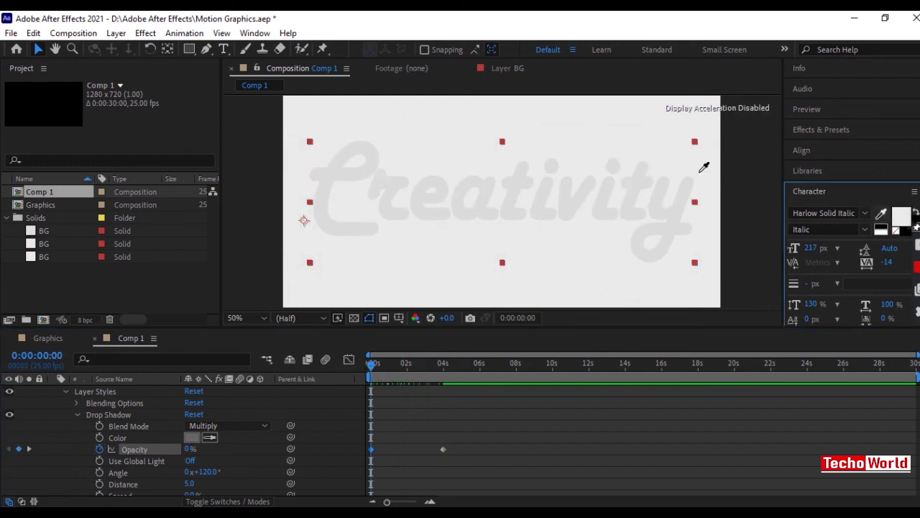
left_click(657, 162)
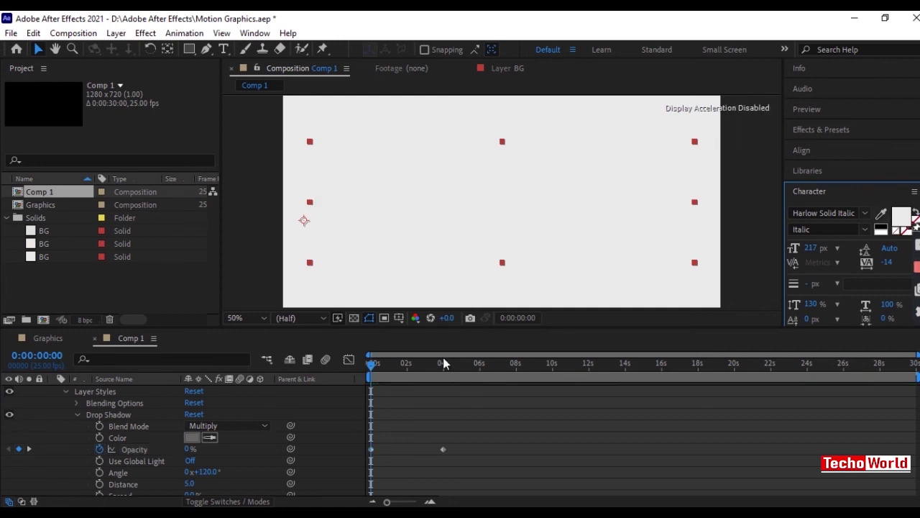
left_click_drag(371, 365, 454, 365)
Deselect the Creativity layer and collapse its properties in the timeline
left_click(343, 401)
scroll(344, 390, "up", 3)
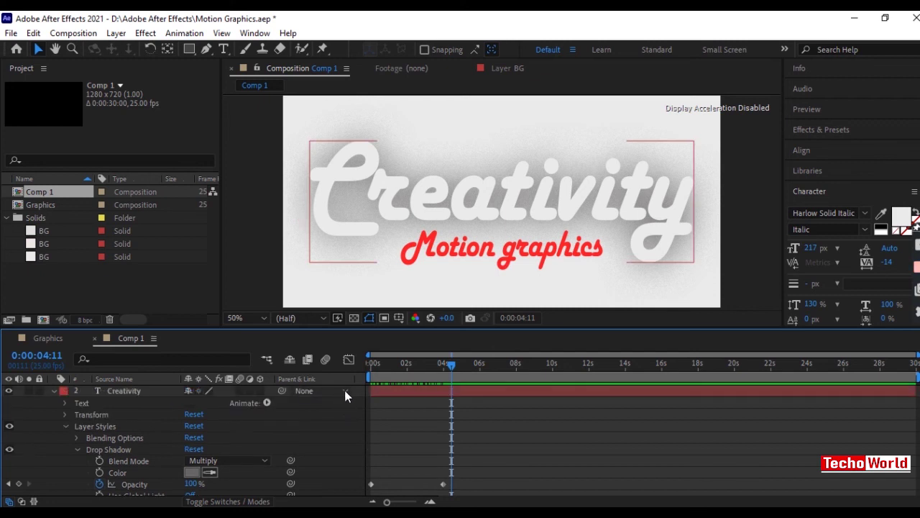
left_click(54, 403)
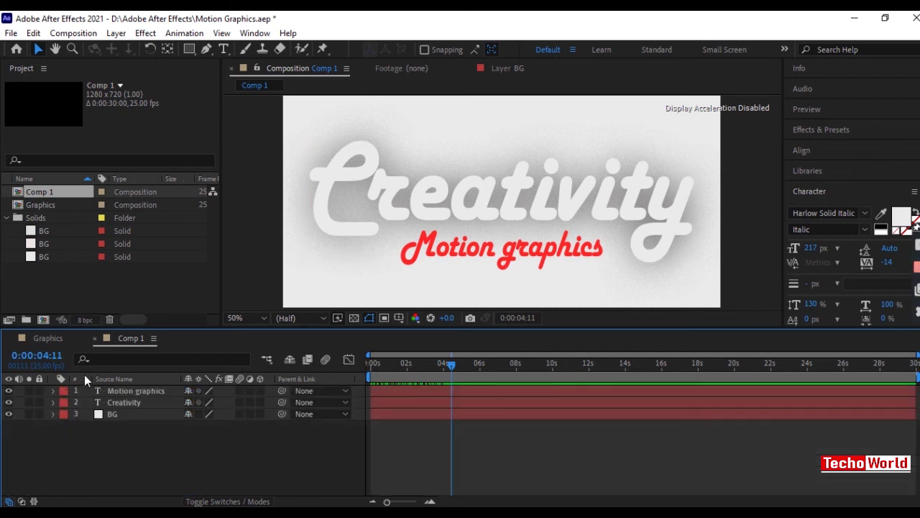
Move the Motion graphics layer bar so the subtitle starts just before 2 seconds
left_click_drag(426, 369, 465, 389)
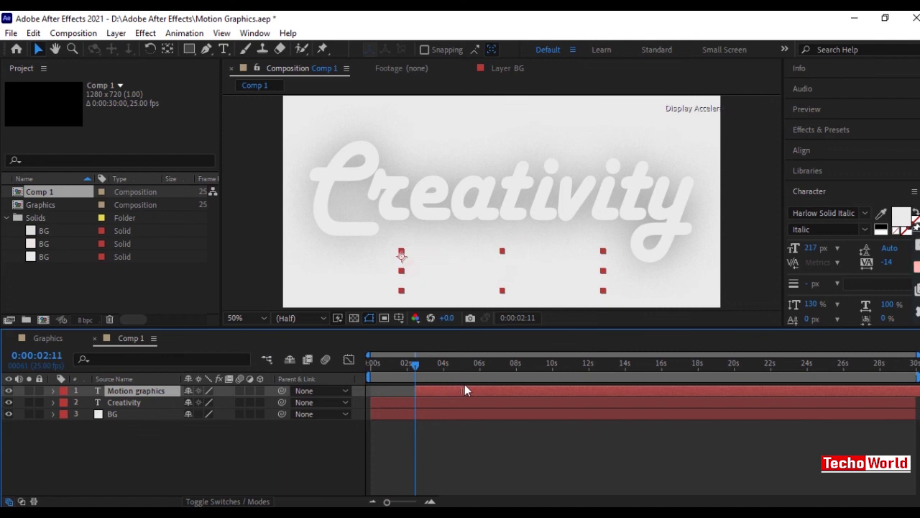
mouse_move(415, 366)
left_mouse_down()
mouse_move(350, 369)
mouse_move(512, 369)
mouse_move(404, 370)
left_mouse_up()
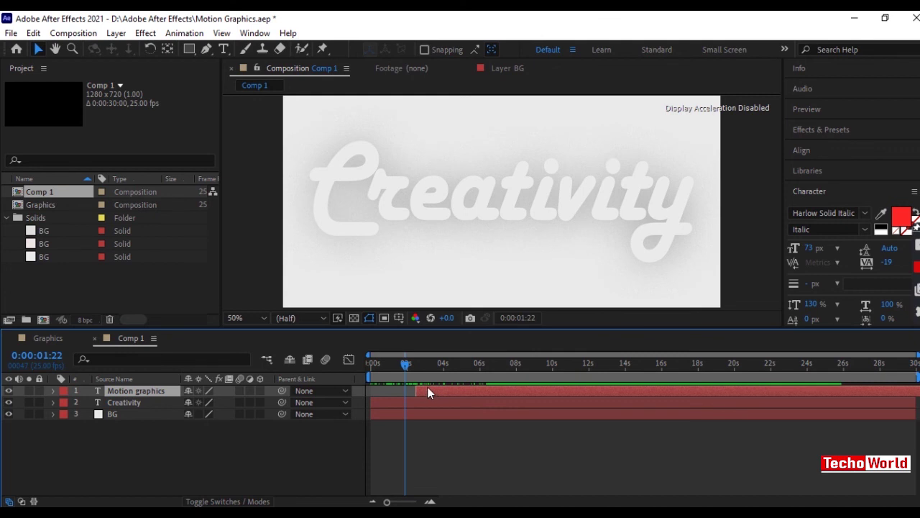
left_click(418, 386)
left_click_drag(405, 365, 558, 366)
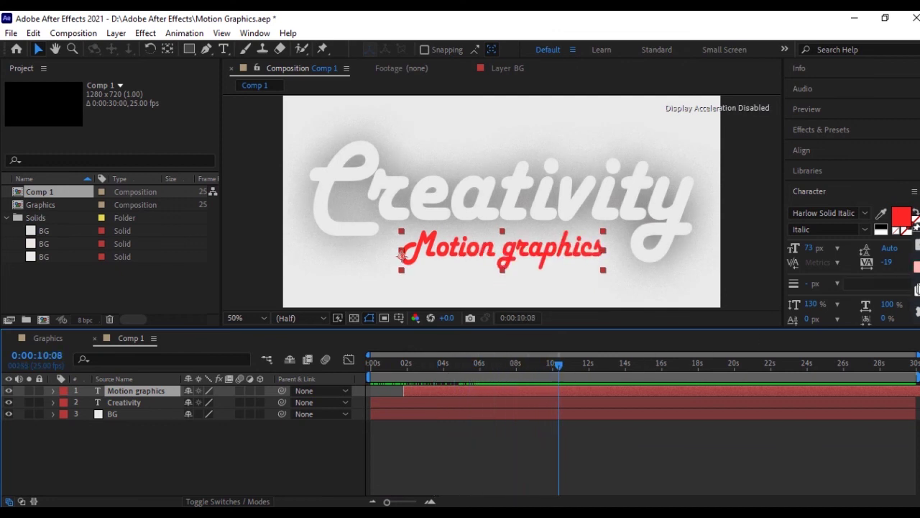